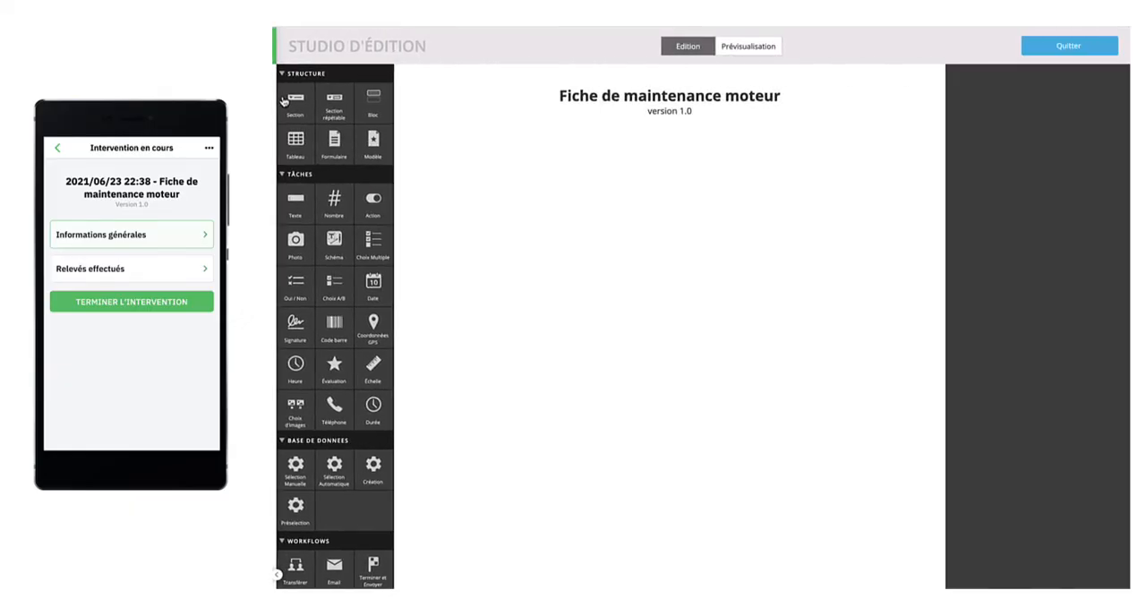
Step: Add a section to the Fiche de maintenance moteur form and title the first section "Informations générales"
left_click_drag(641, 101, 909, 295)
left_click(443, 174)
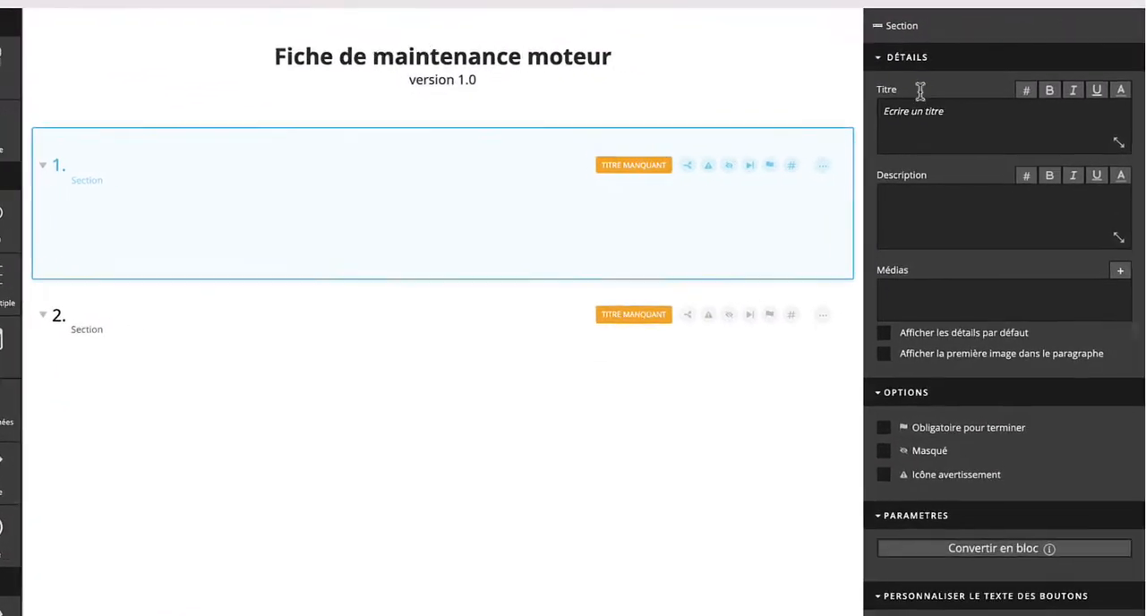
left_click(969, 131)
type("Informations générales")
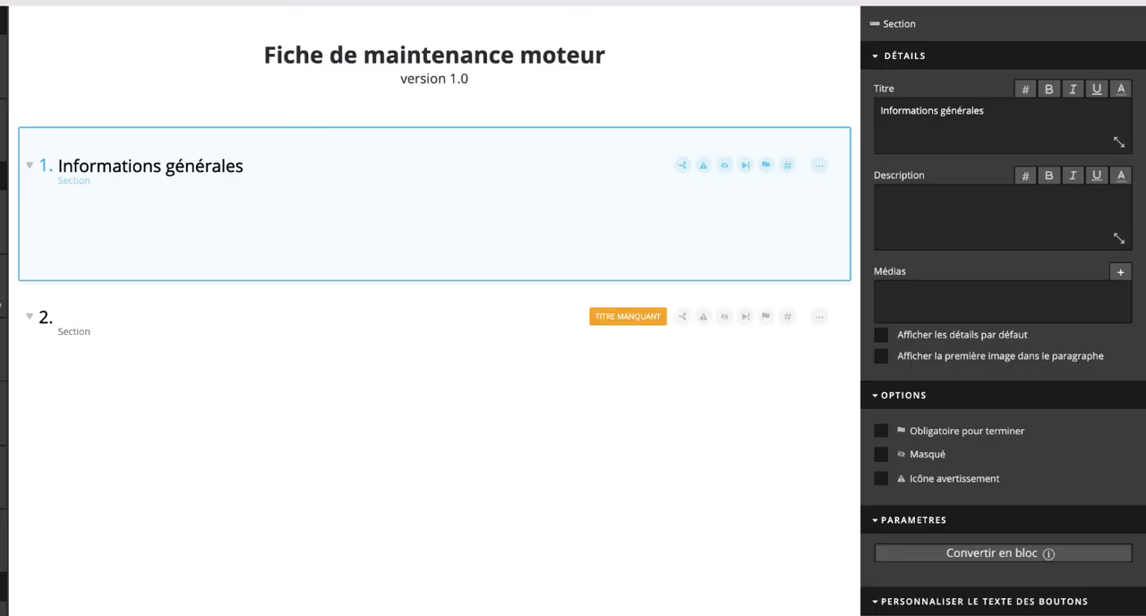
Step: Add a text task titled "Nom et prénom de l'intervenant" to the Informations générales section
left_click(968, 125)
type("Nom et prénom de l")
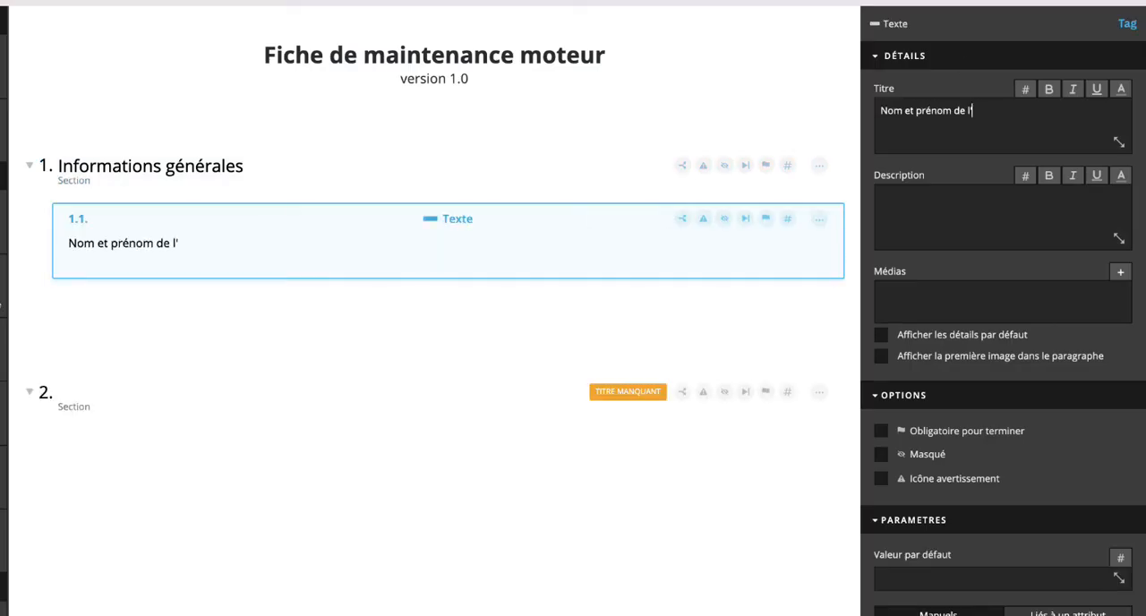
type("intervenant")
Step: Add a date task titled "Date de début de l'intervention" and a time task titled "Heure de début de l'intervention" below the text task
left_click_drag(3, 307, 187, 307)
type("Date de dé")
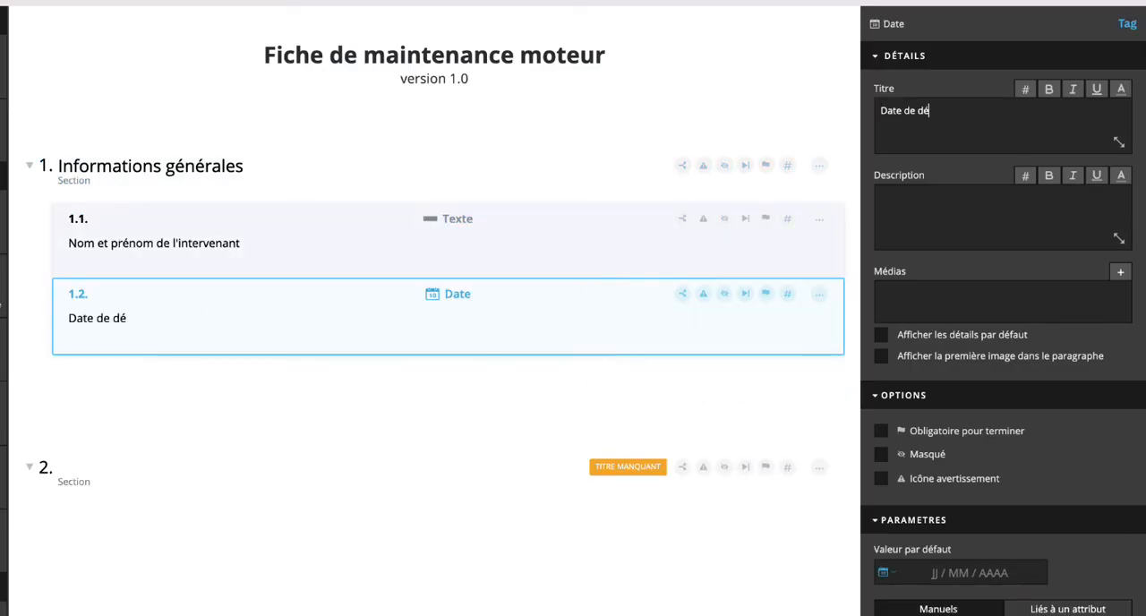
type("but de l'intervention")
left_click_drag(4, 308, 187, 382)
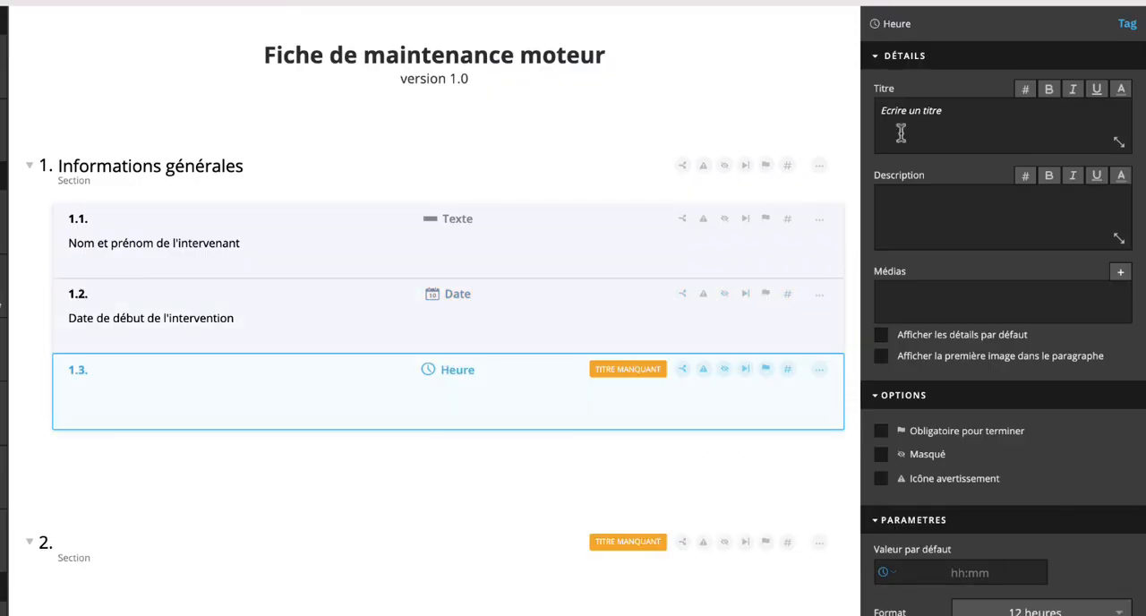
left_click(901, 132)
type("Heure de début de l'intervention")
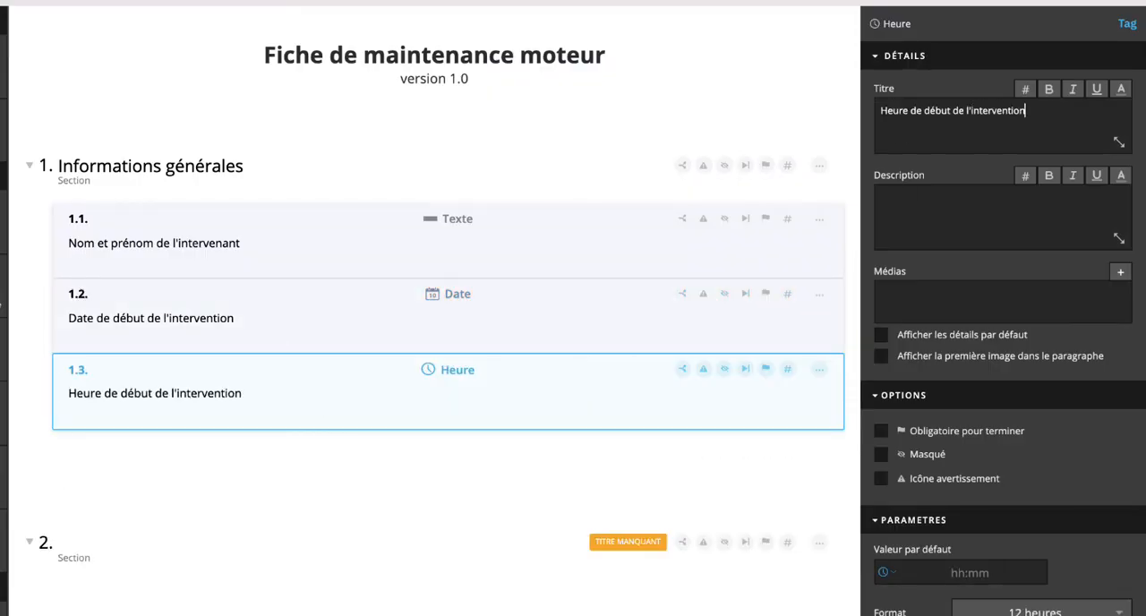
Step: Enable Date du jour for the start date task and Heure de saisie for the start time task
left_click(542, 295)
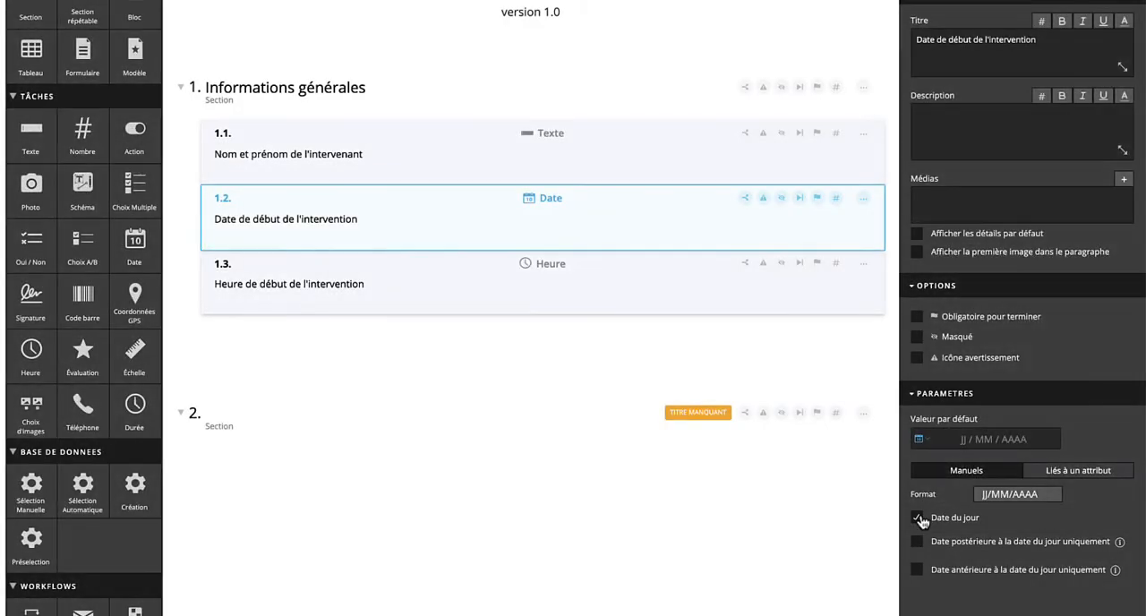
left_click(709, 304)
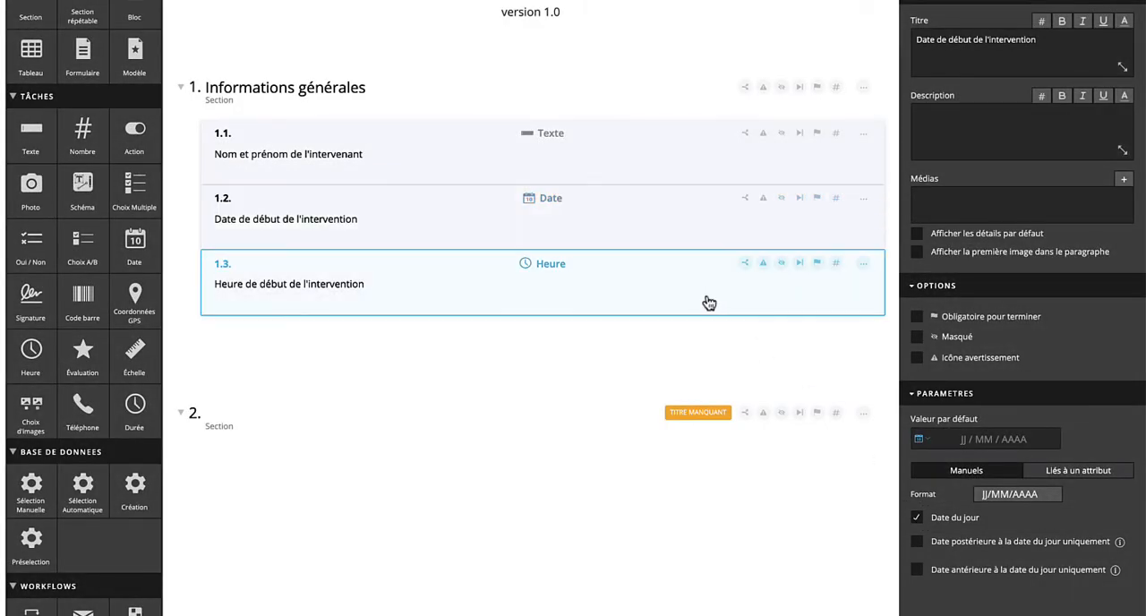
left_click(916, 505)
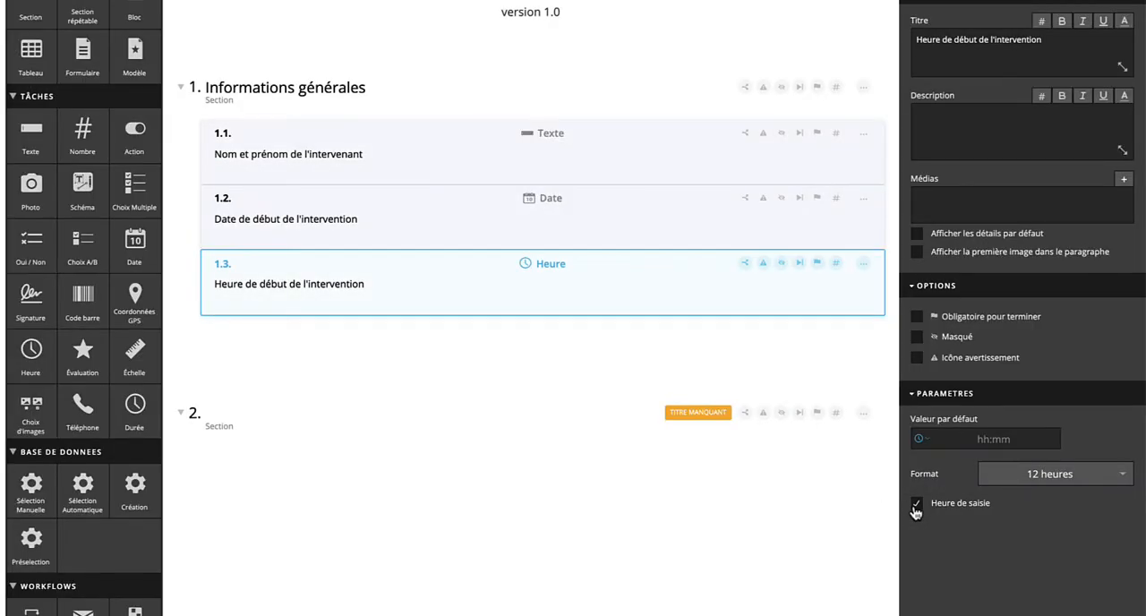
Step: Set the Nom et prénom de l'intervenant task's default value to the Nom de l'utilisateur and Prénom de l'utilisateur tags
left_click(633, 142)
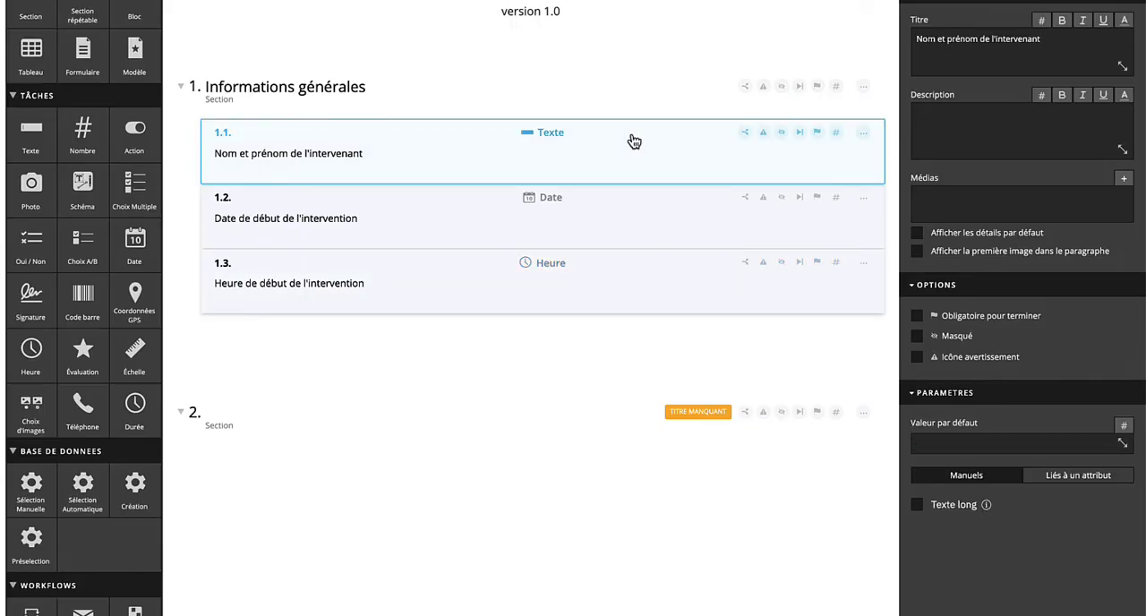
left_click(943, 442)
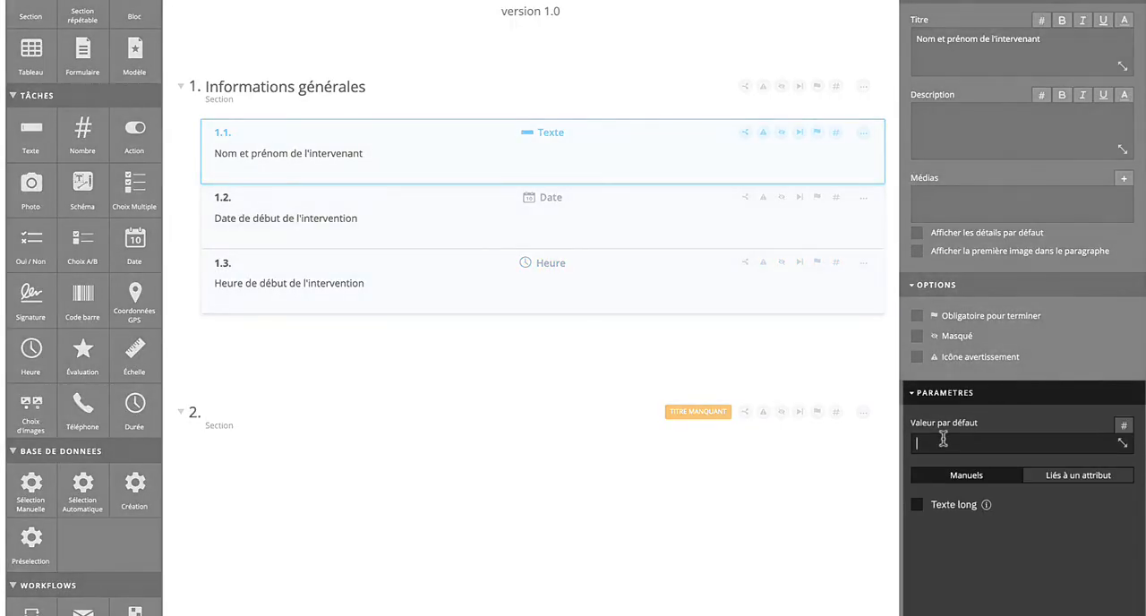
left_click(1123, 427)
mouse_move(1119, 448)
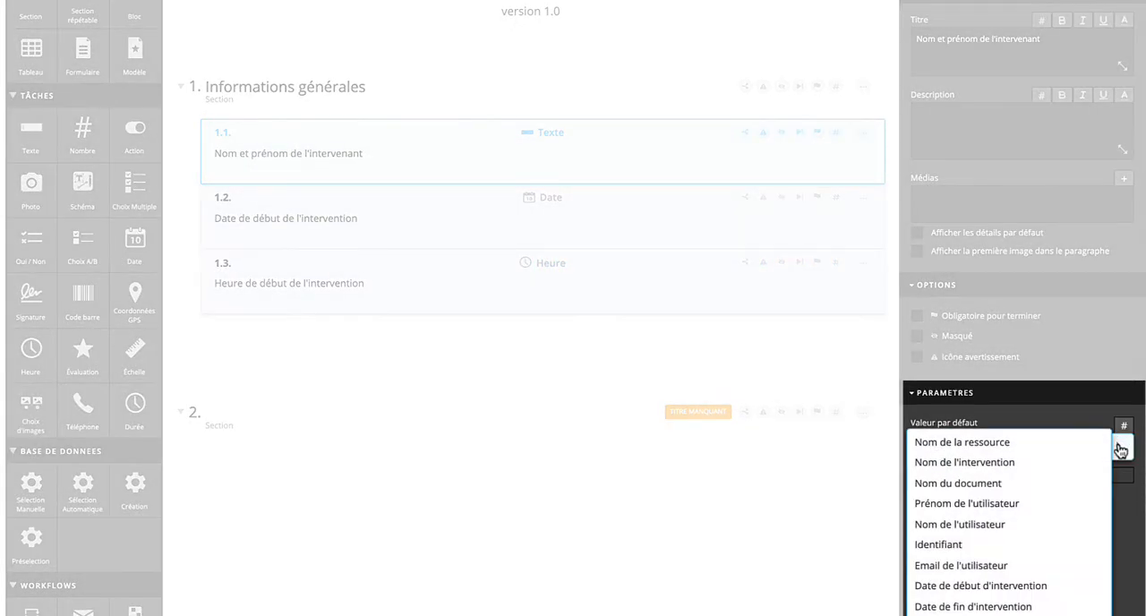
left_click(1029, 524)
left_click(1120, 427)
mouse_move(1115, 446)
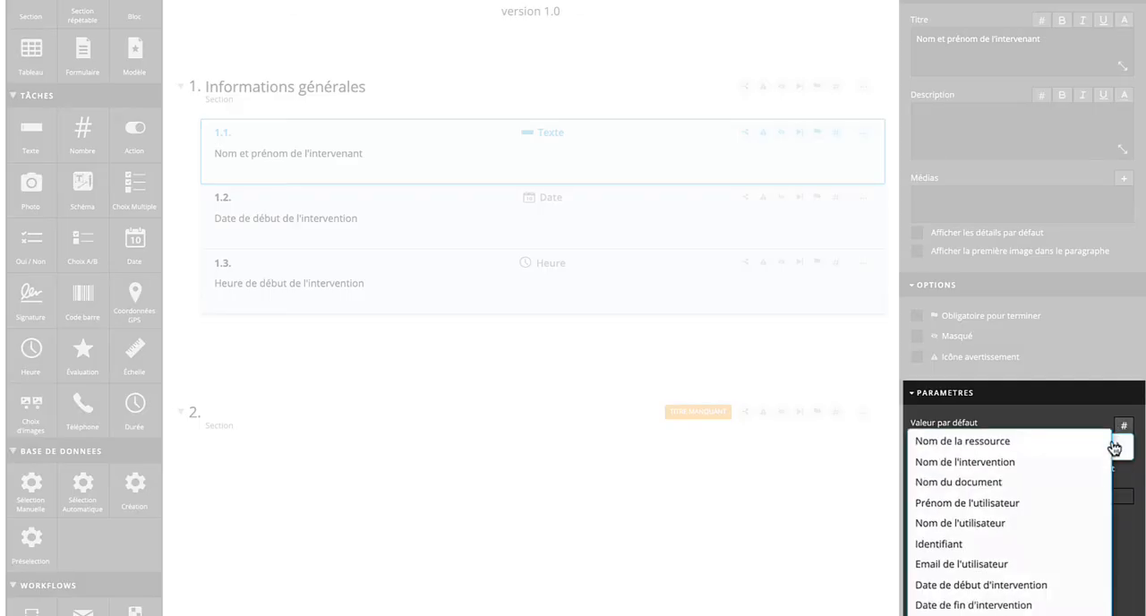
left_click(1029, 504)
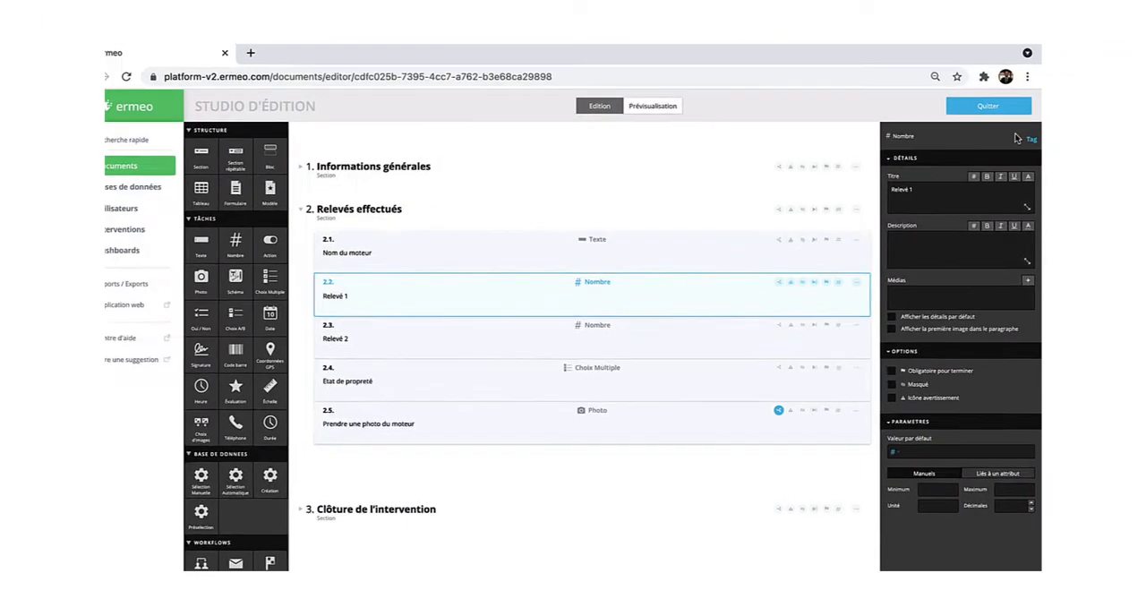
left_click(1025, 163)
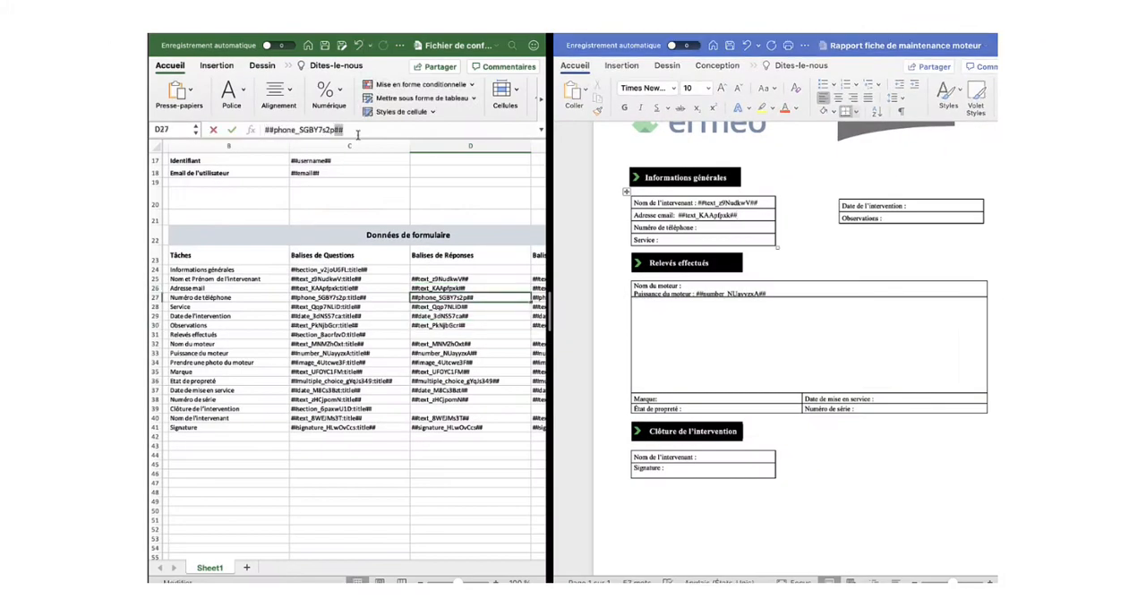
Step: Copy the phone and service answer tags from the Excel file into the Numéro de téléphone and Service rows of the Word report
left_click_drag(358, 134, 264, 131)
key("super+c")
left_click(704, 227)
key("super+v")
left_click(466, 307)
left_click_drag(354, 132, 263, 132)
key("super+c")
left_click(667, 240)
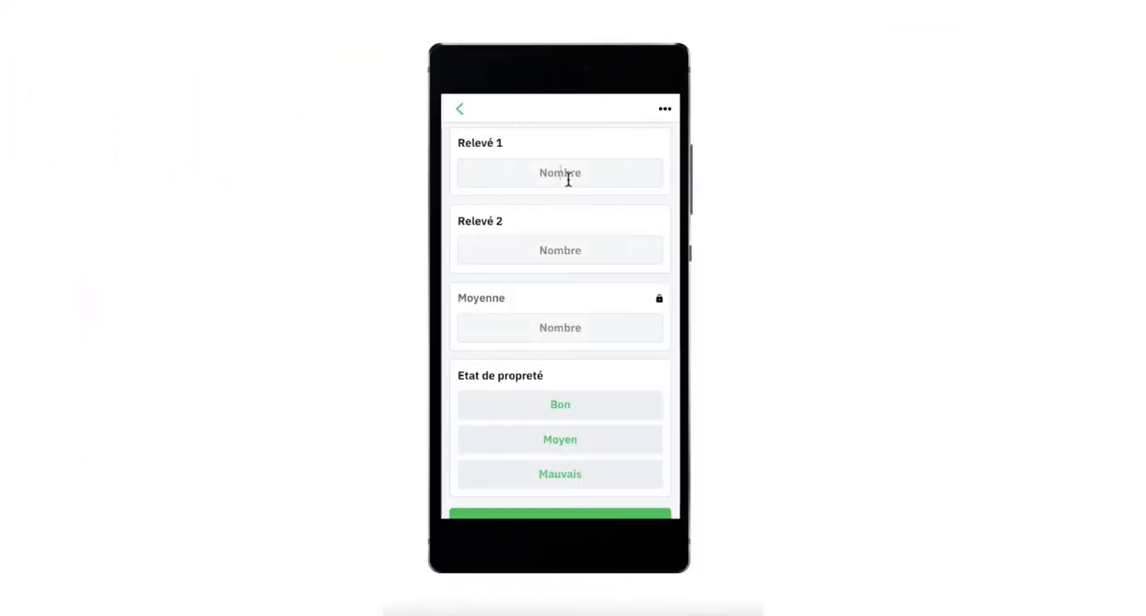
Step: In the mobile form, enter 60 for Relevé 1 and 80 for Relevé 2, and choose Mauvais for Etat de propreté
type("60")
left_click(573, 251)
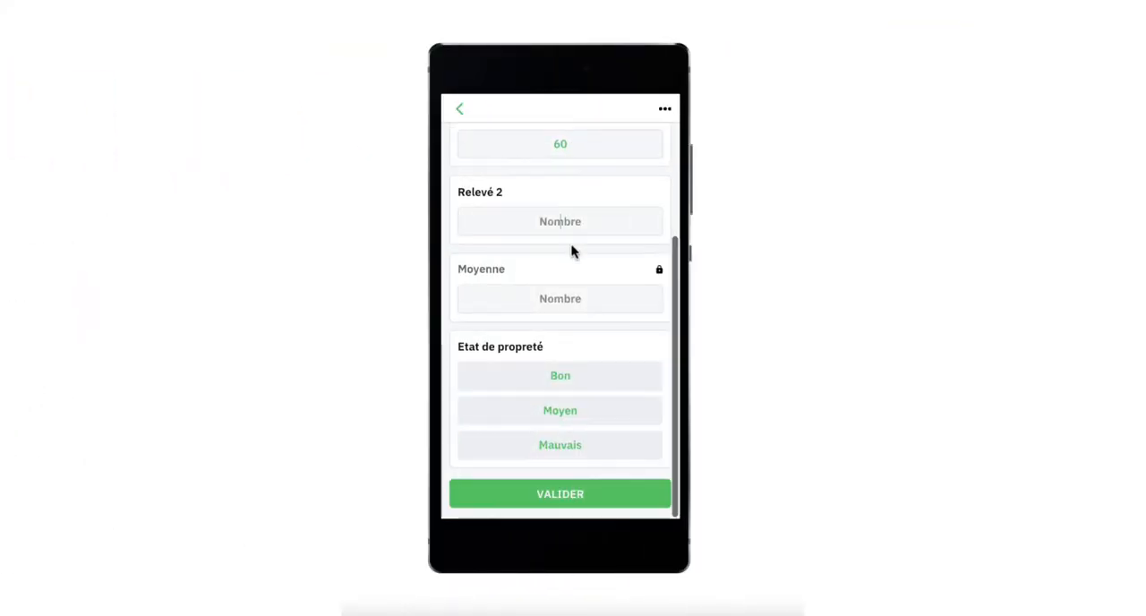
type("80")
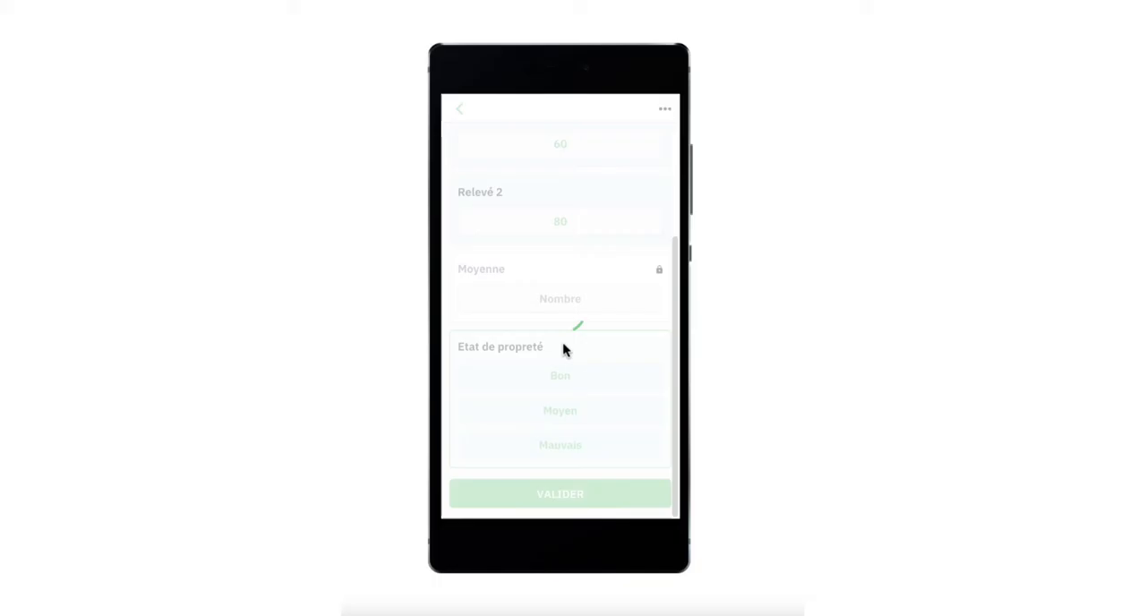
left_click(564, 349)
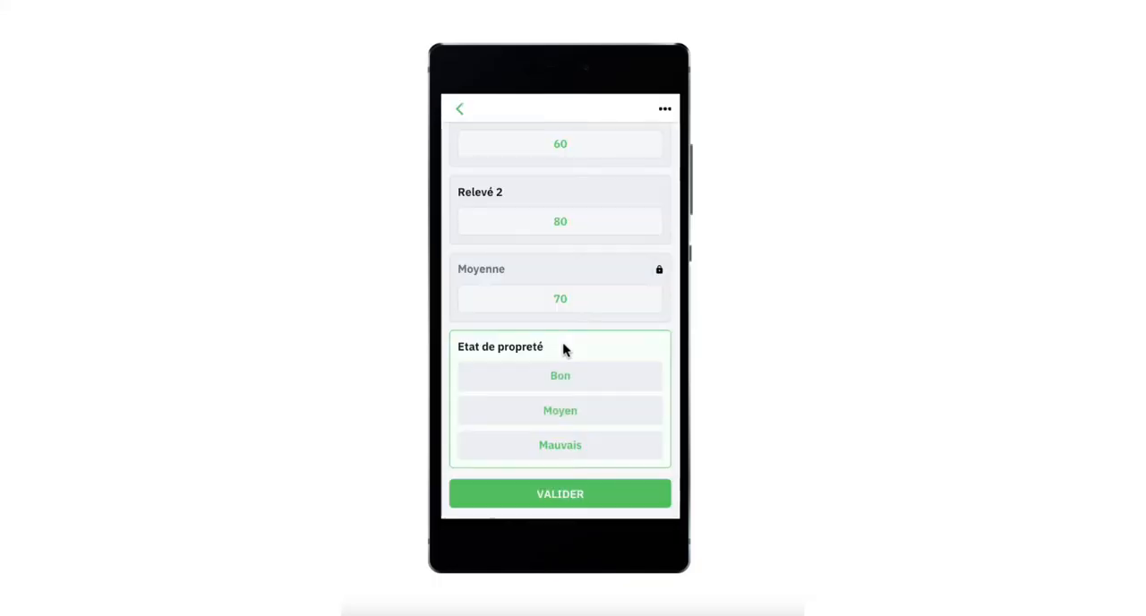
left_click(561, 447)
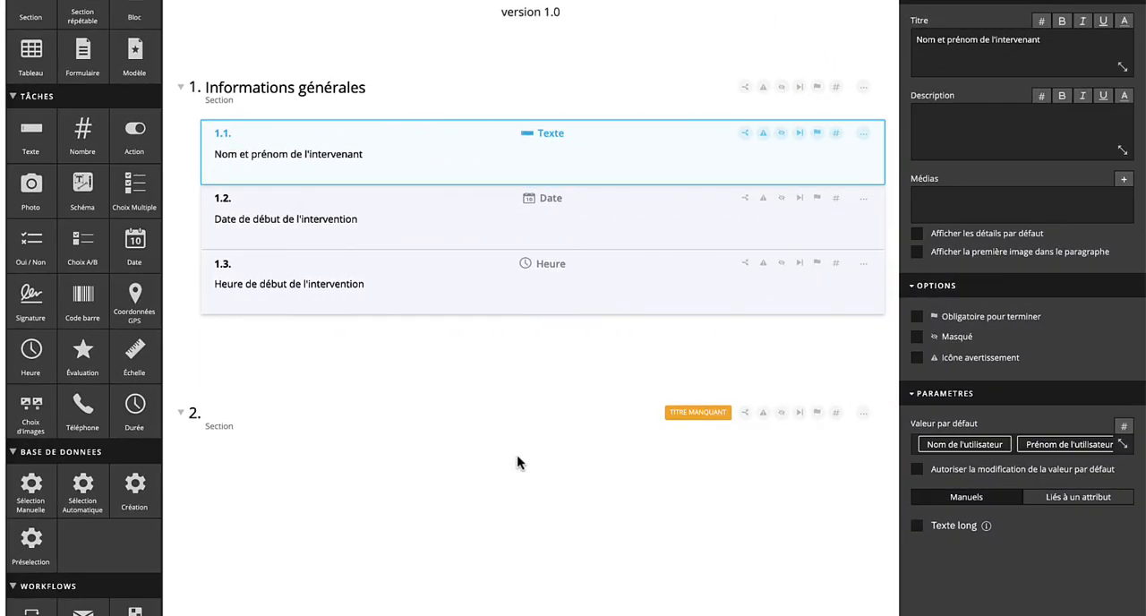
Step: In the form editor, title the second section "Inspection du moteur" and add a multiple-choice task titled "Marque" to it
left_click(384, 420)
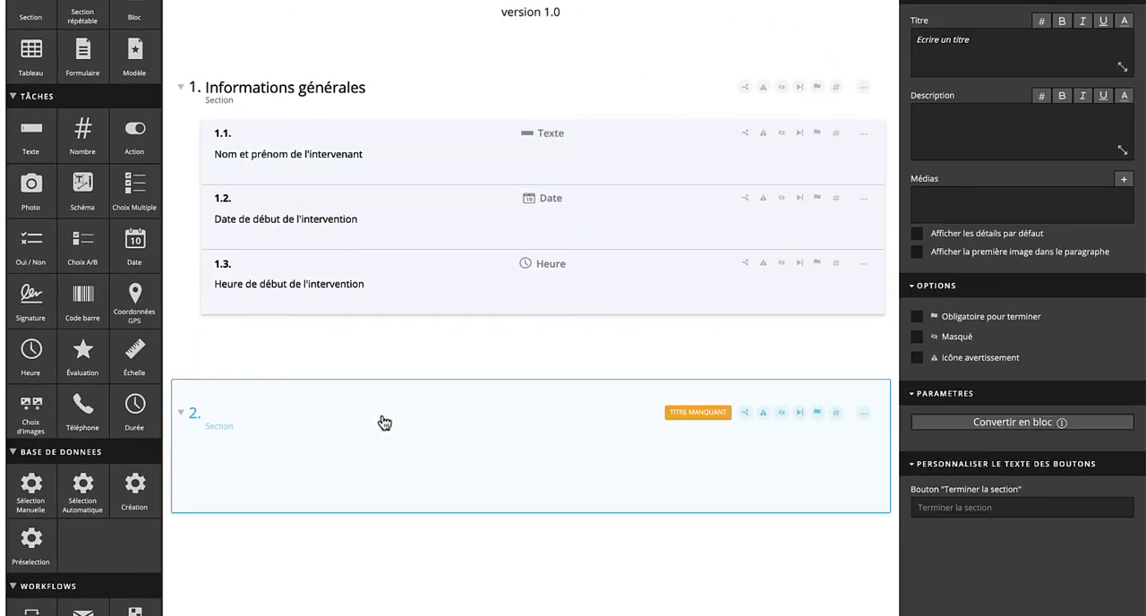
type("Inspection du moteur")
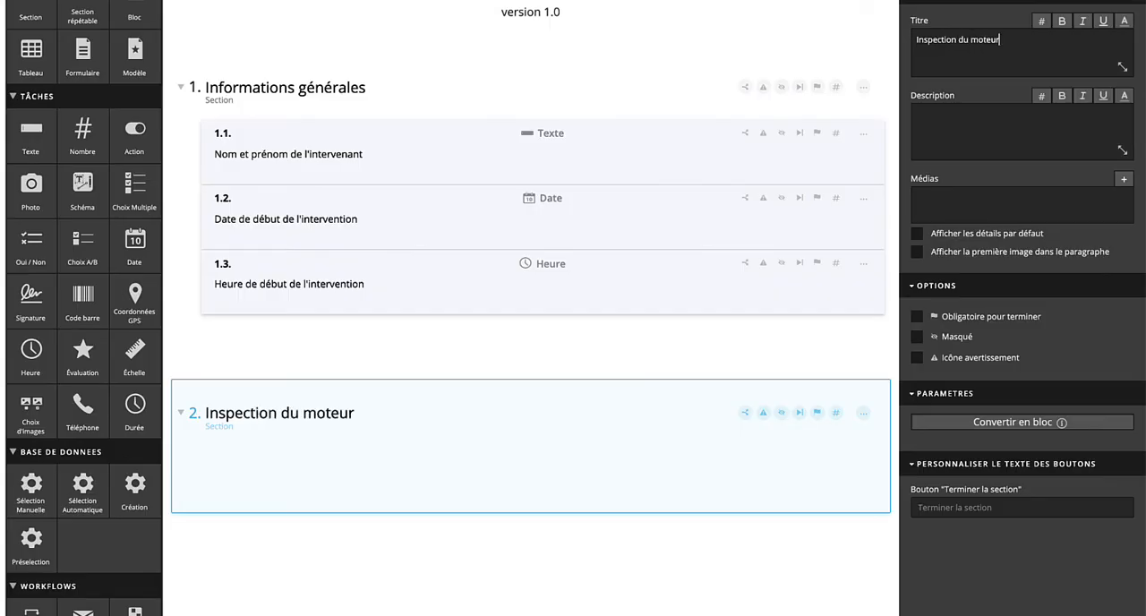
scroll(544, 143, "down", 5)
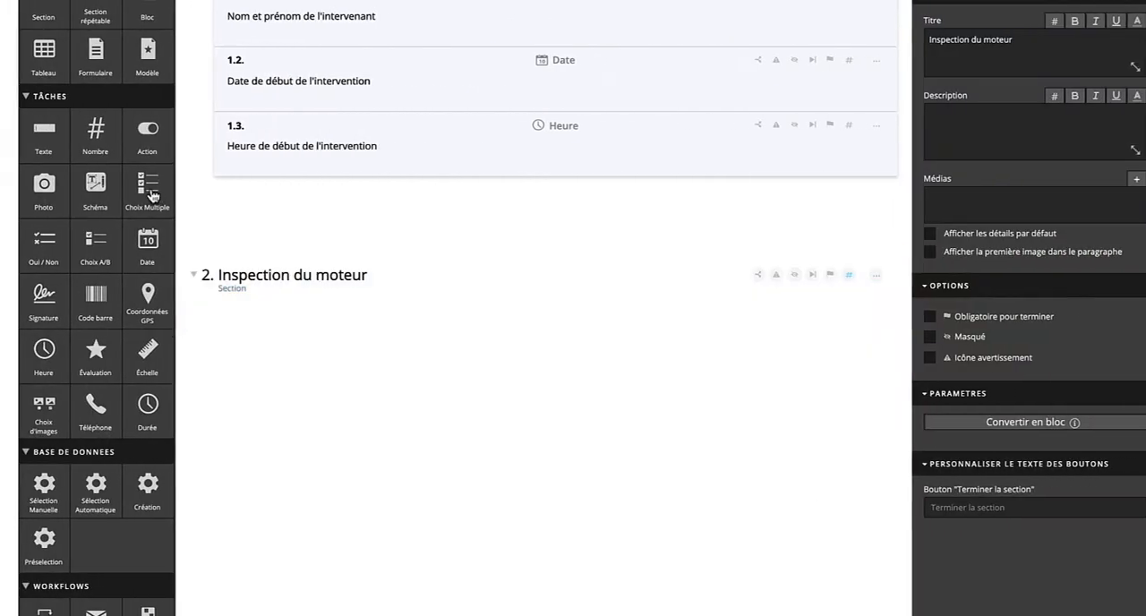
left_click_drag(135, 190, 297, 339)
type("Marque")
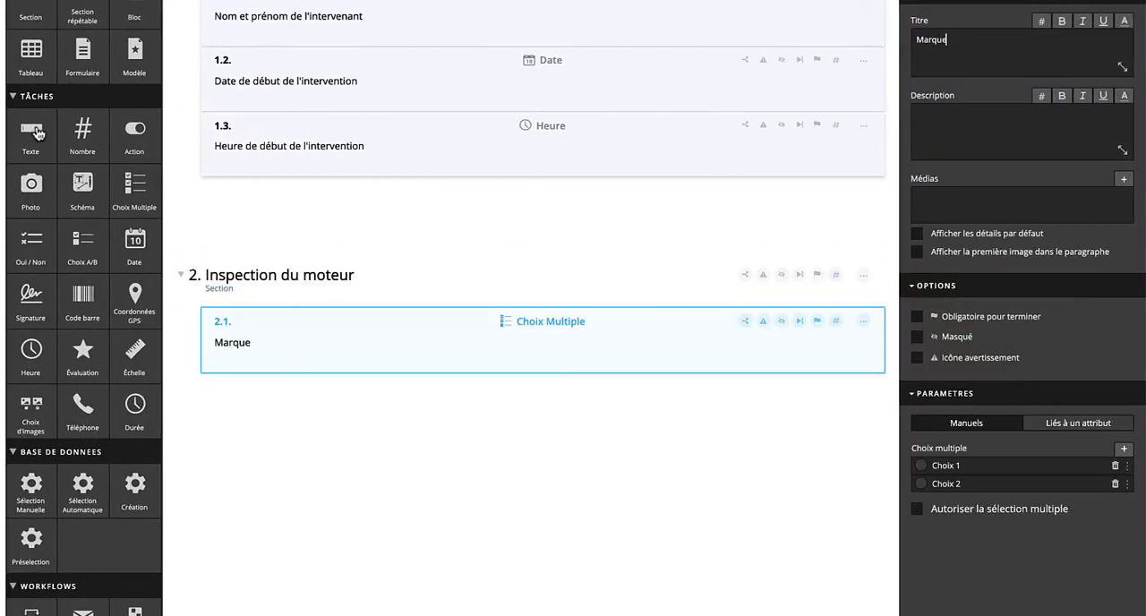
Step: Add a text task titled "Numéro de série" and a number task titled "Puissance" below the Marque task
left_click_drag(35, 132, 389, 396)
type("Numéro de série")
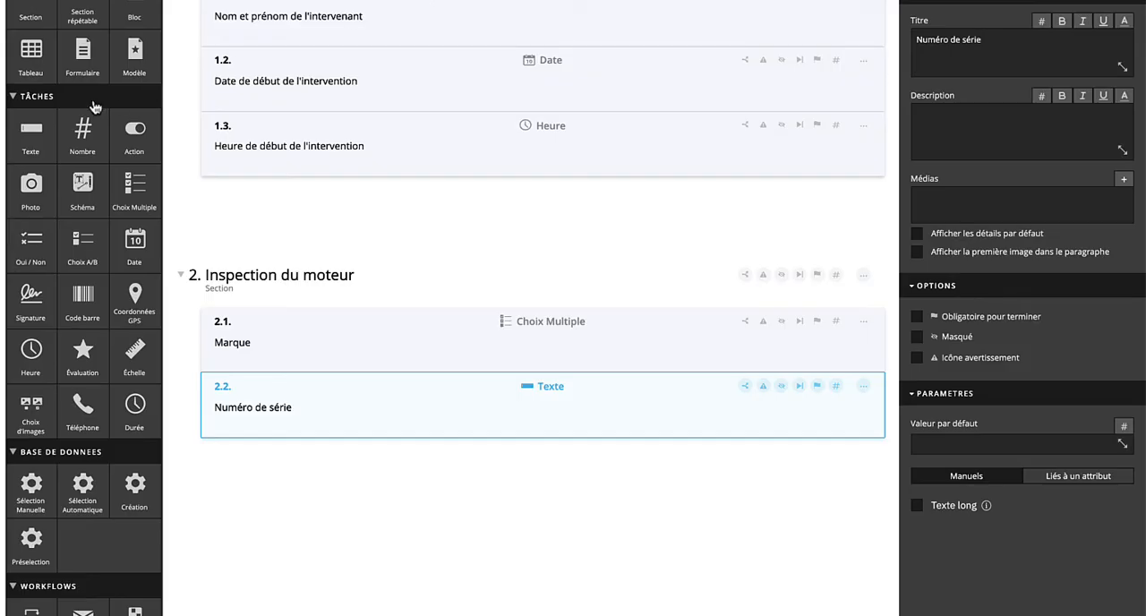
left_click_drag(89, 116, 358, 459)
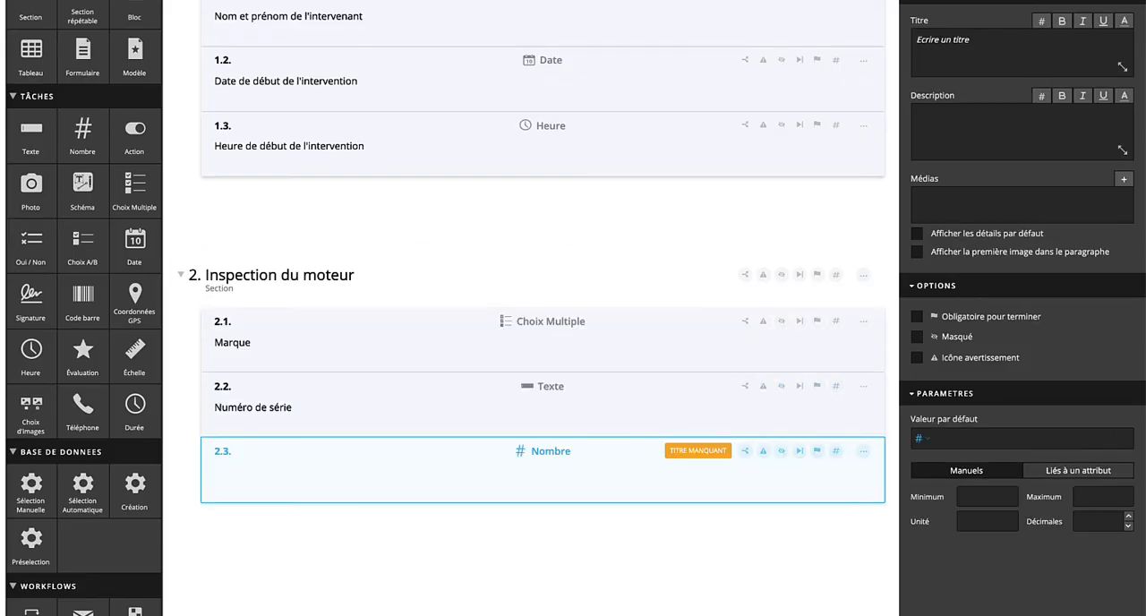
type("Puissance")
Step: Switch the Marque task's choices from manual entry to being linked to an attribute
left_click(474, 320)
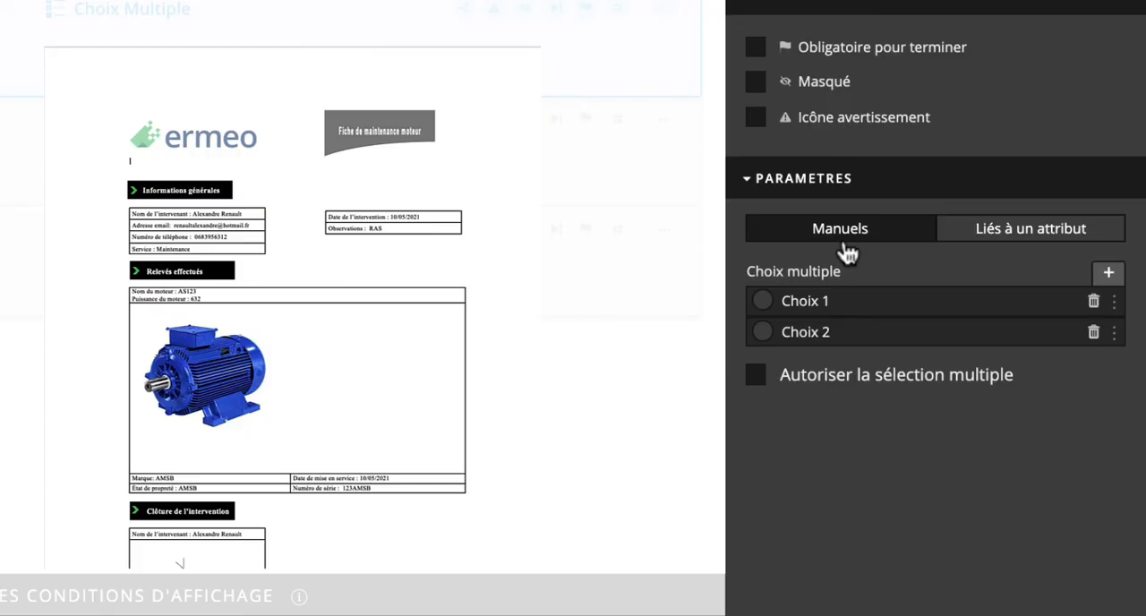
left_click(1043, 252)
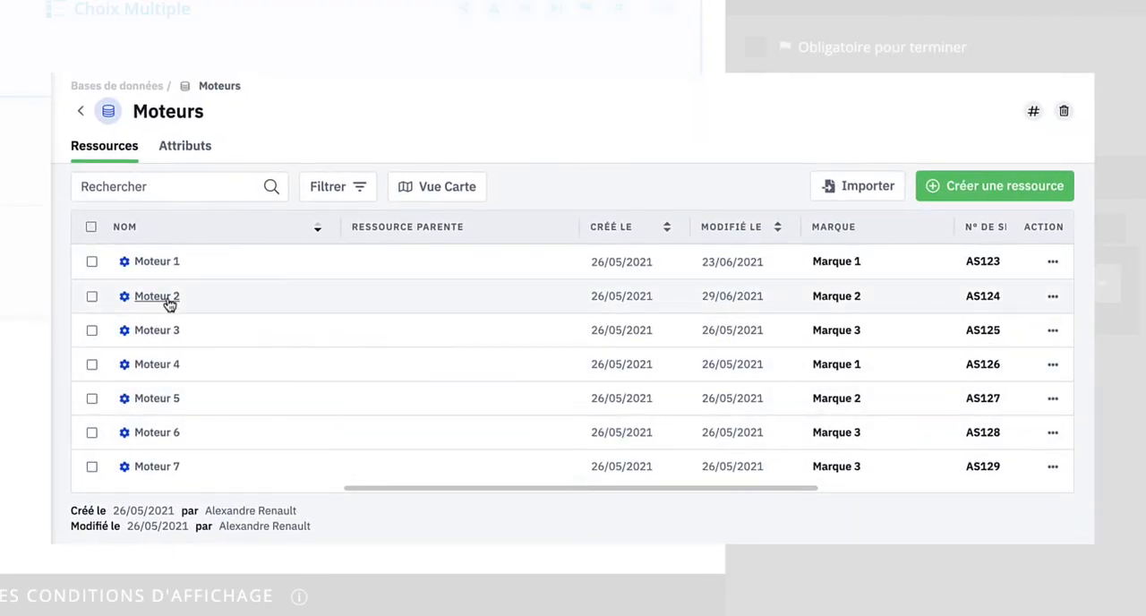
Step: Open Moteur 2 in the Moteurs database and view the value history of its Puissance attribute
left_click(166, 297)
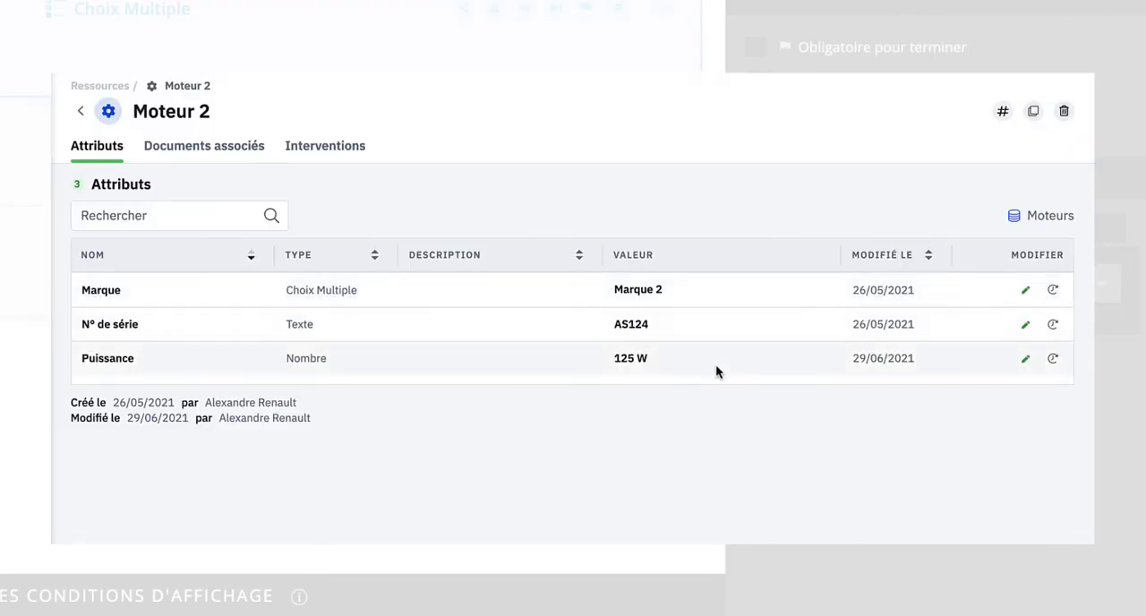
left_click(1052, 359)
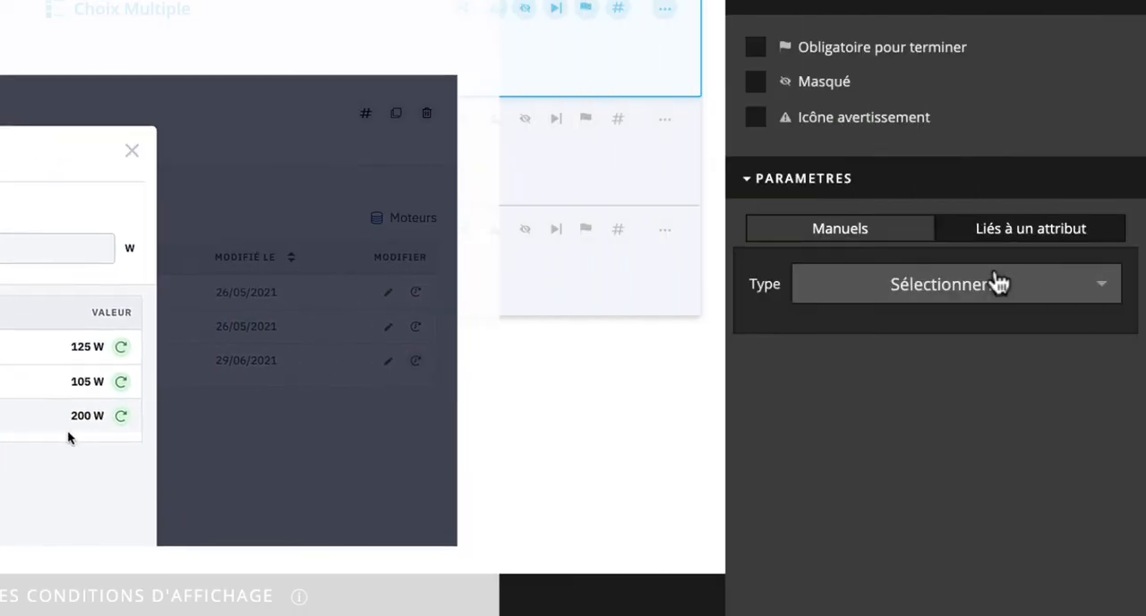
Step: Link the Marque task to the Base de données attribute named Marque
left_click(996, 277)
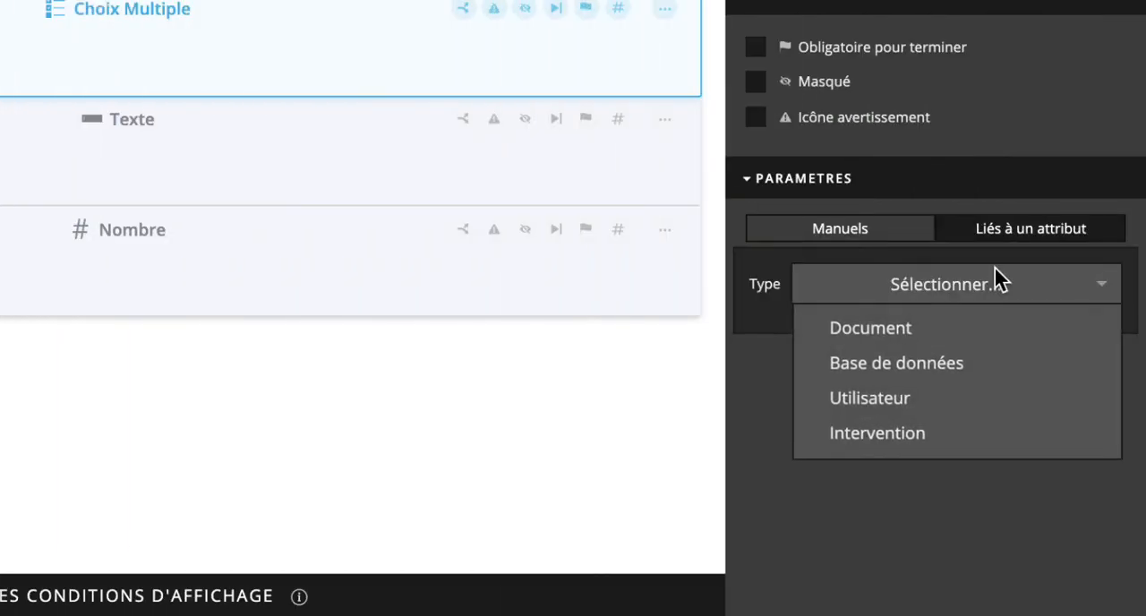
left_click(891, 367)
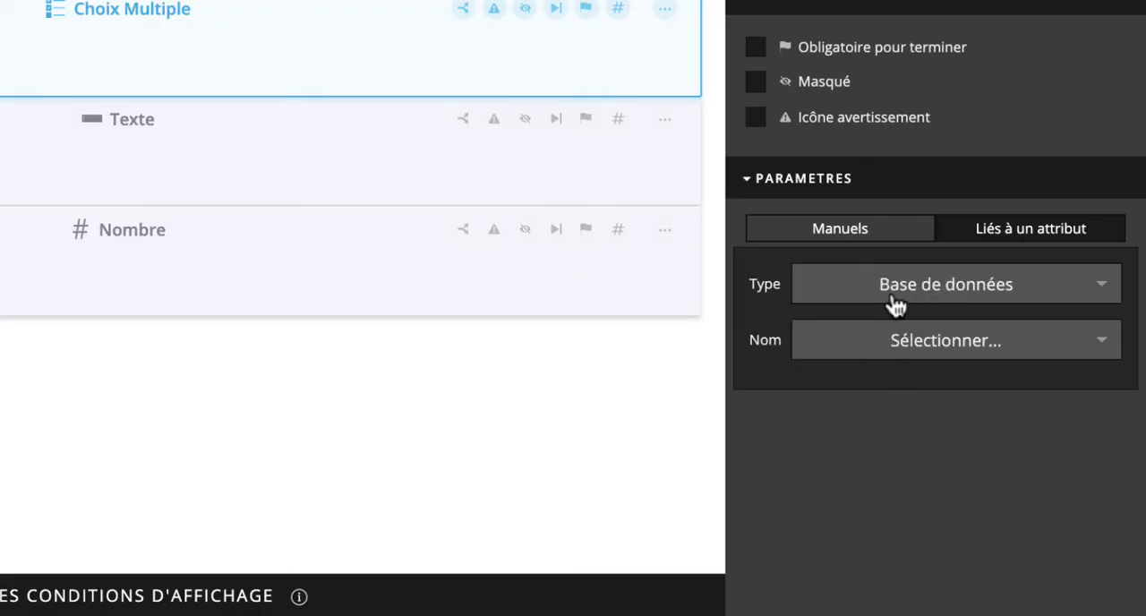
left_click(836, 350)
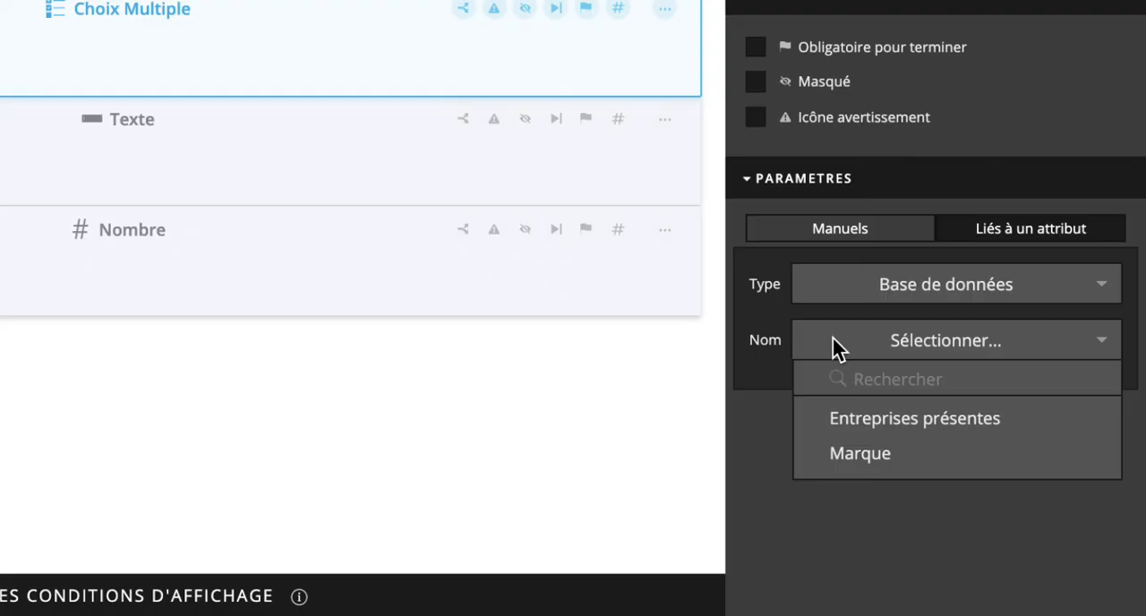
left_click(841, 454)
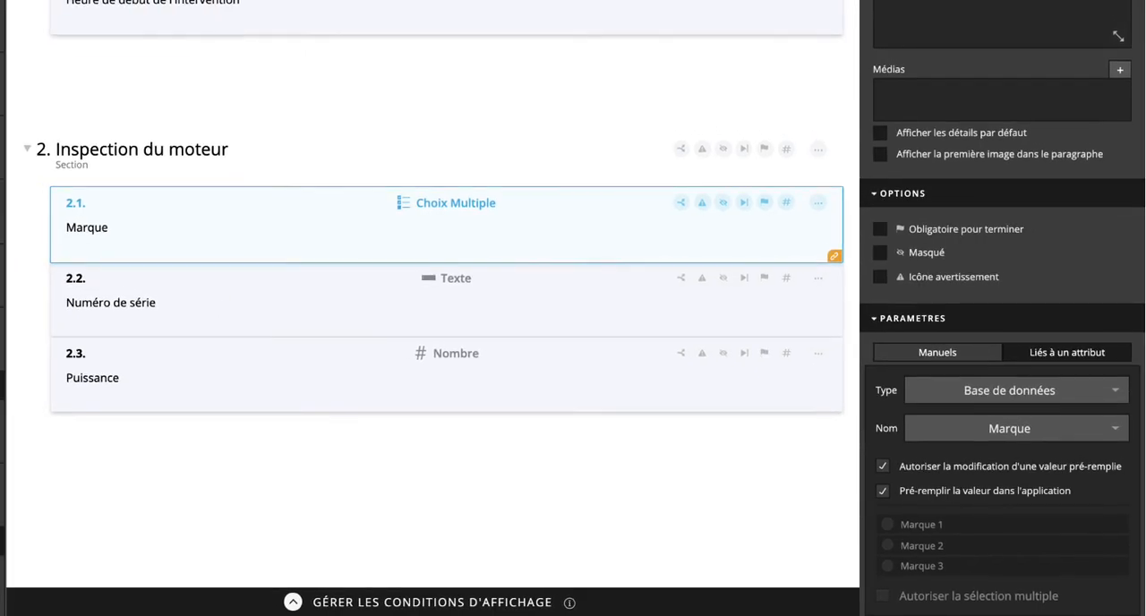
Step: Try to link a temporary text task above Marque to a Base de données attribute by searching for "marque", and delete that task
left_click_drag(3, 84, 276, 228)
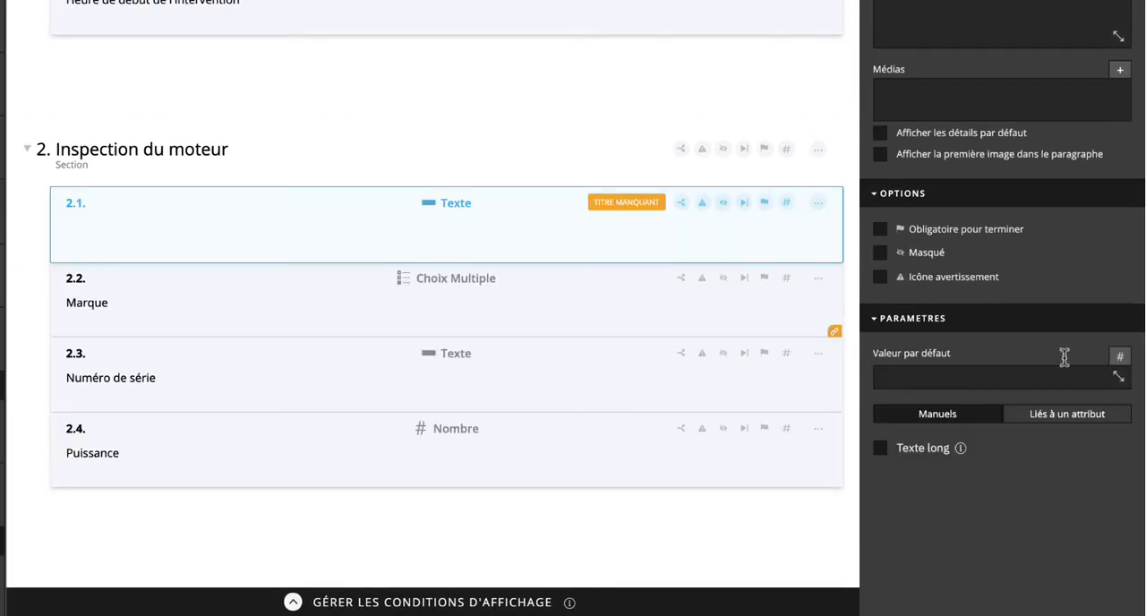
left_click(1060, 419)
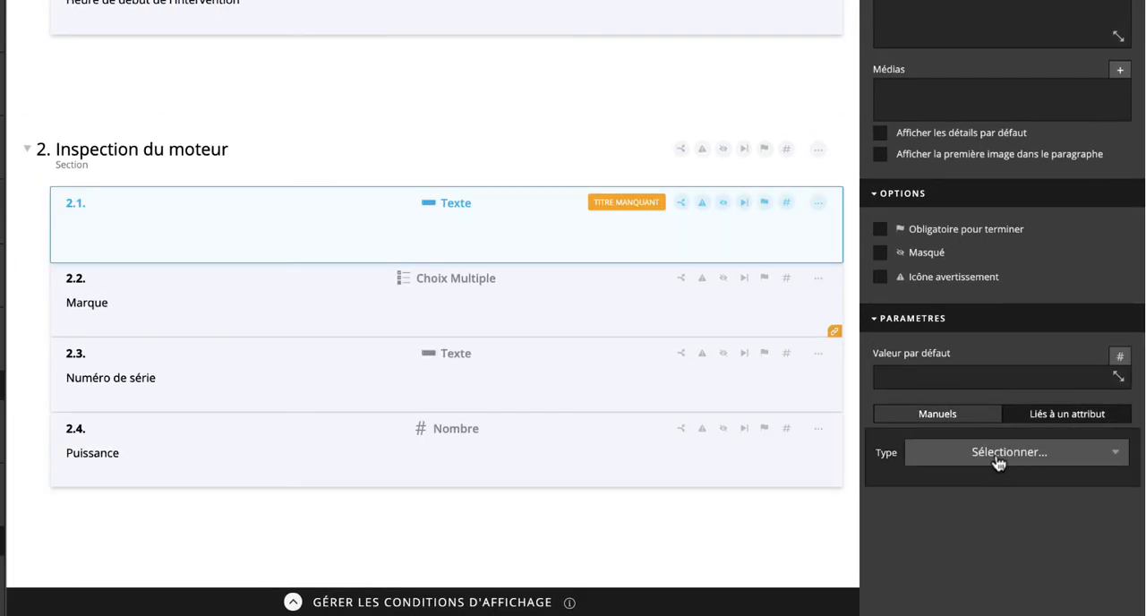
left_click(998, 454)
left_click(973, 504)
left_click(976, 494)
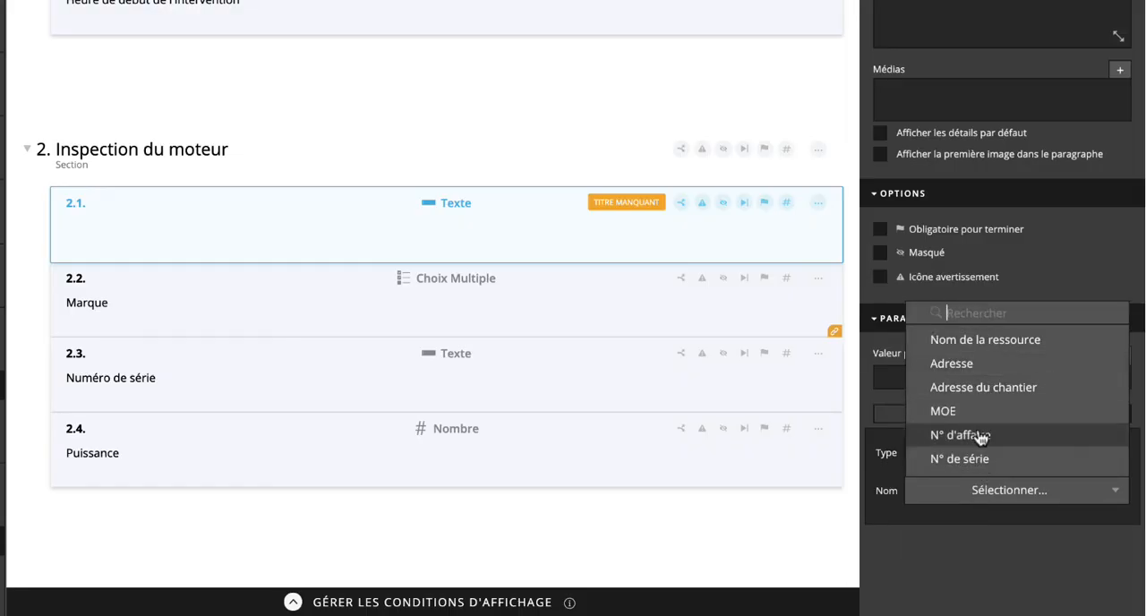
type("marque")
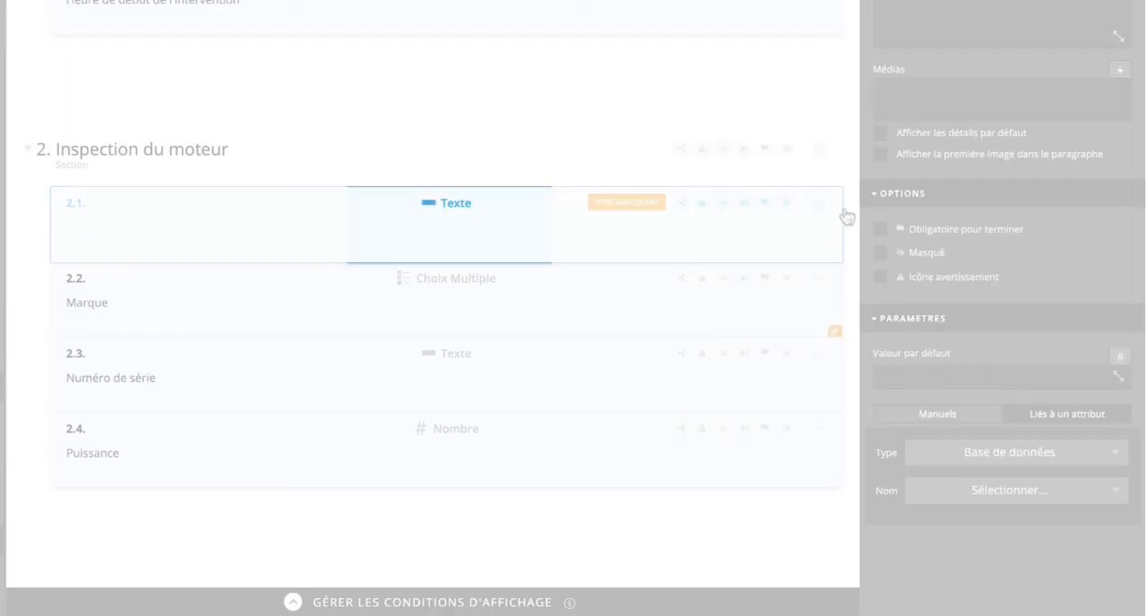
left_click(817, 203)
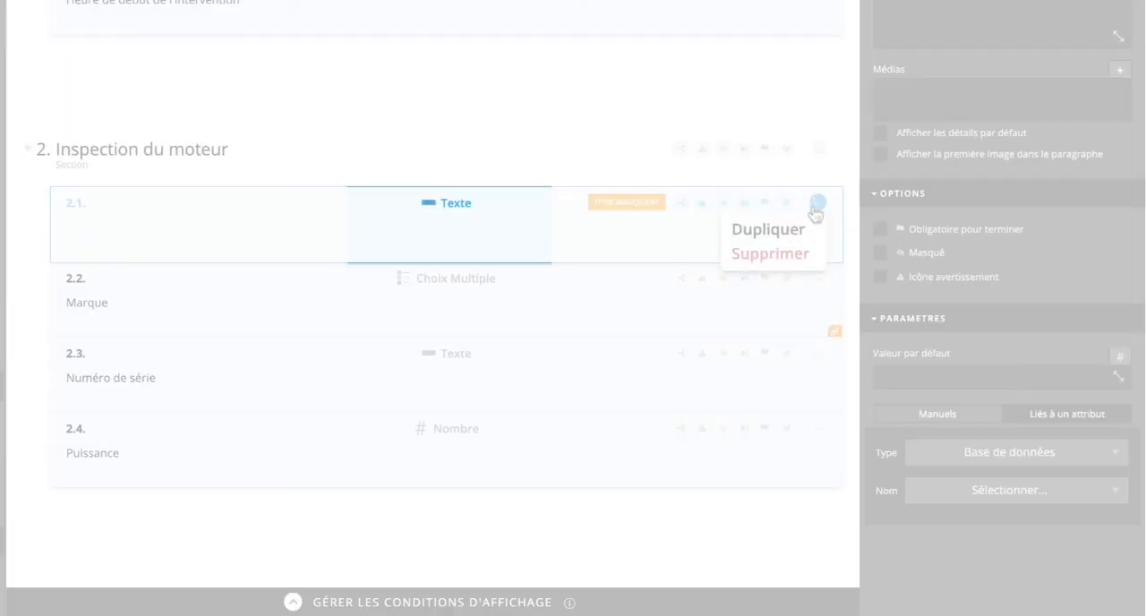
left_click(791, 260)
Step: Link the Numéro de série text task to the Base de données attribute named N° de série
left_click(496, 310)
left_click(1028, 414)
left_click(1012, 452)
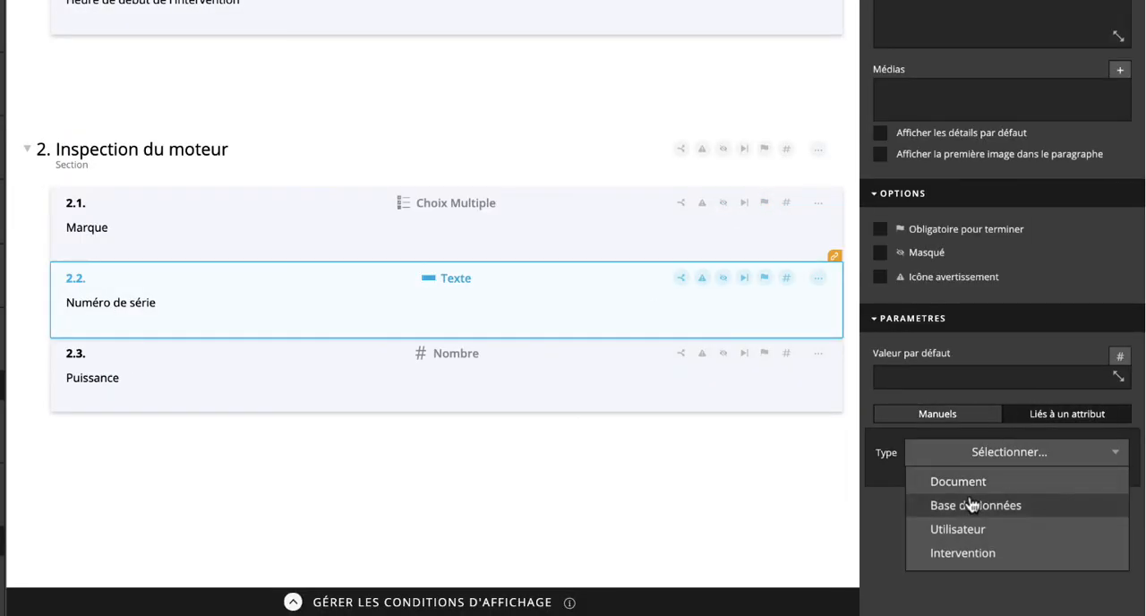
left_click(907, 504)
left_click(916, 555)
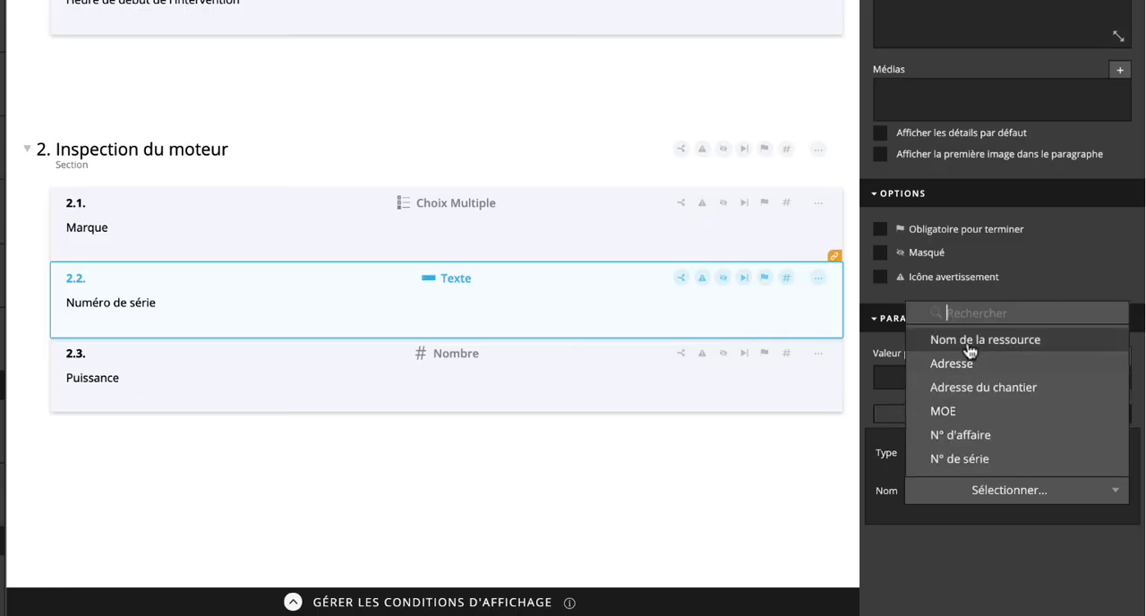
left_click(959, 458)
Step: Link the Puissance number task to the Base de données attribute named Puissance
left_click(496, 363)
left_click(1029, 407)
left_click(1025, 447)
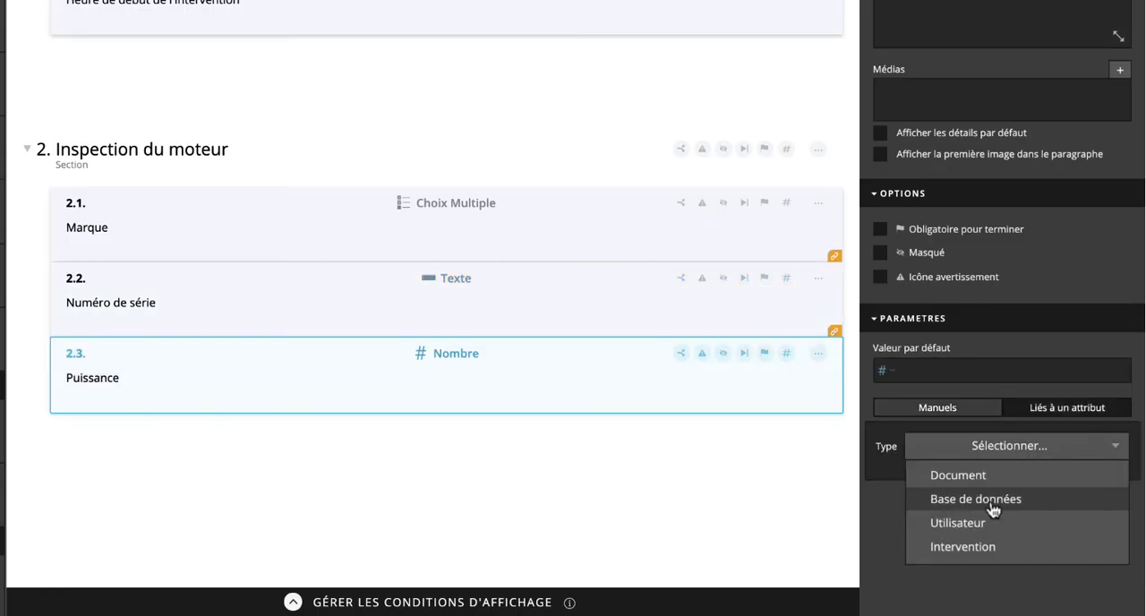
left_click(916, 499)
left_click(918, 486)
left_click(920, 557)
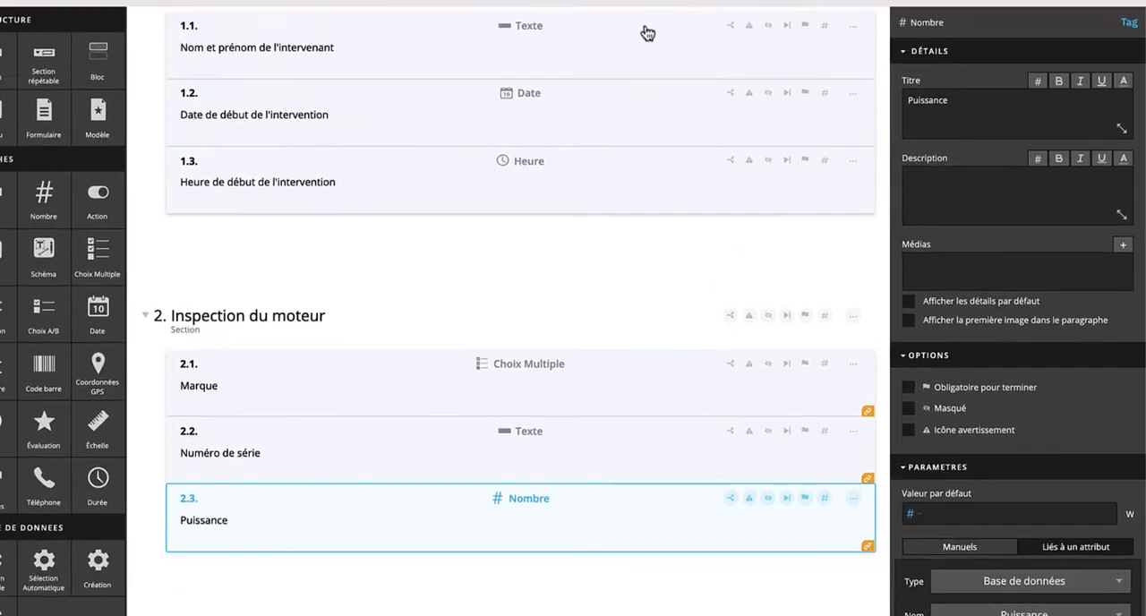
Step: Switch to the mobile app and start a Fiche de maintenance moteur intervention for Moteur 1
left_click(650, 18)
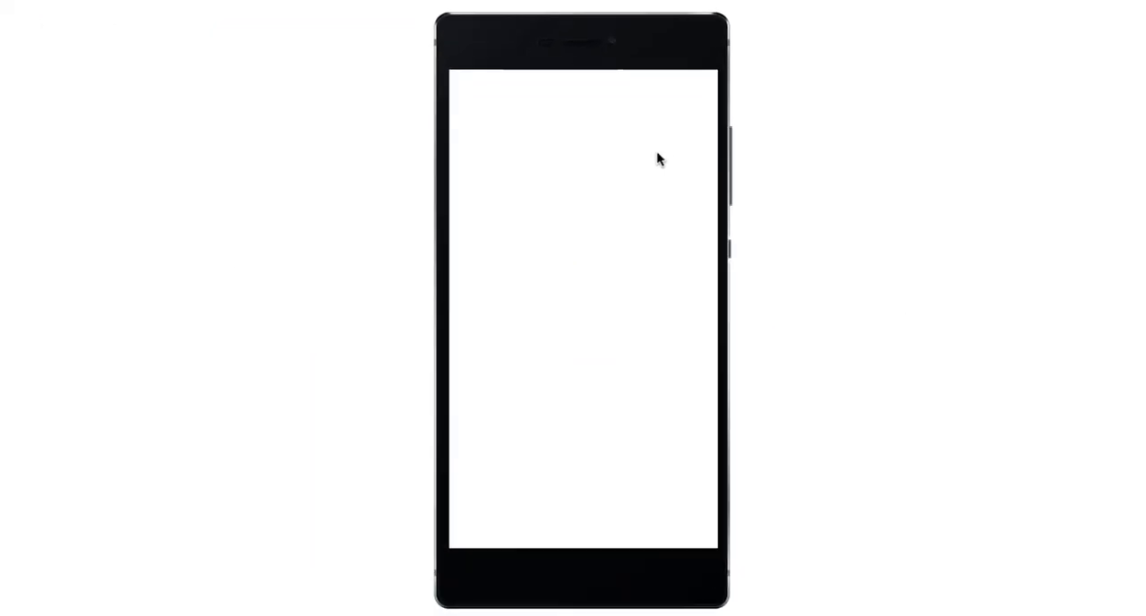
left_click(566, 317)
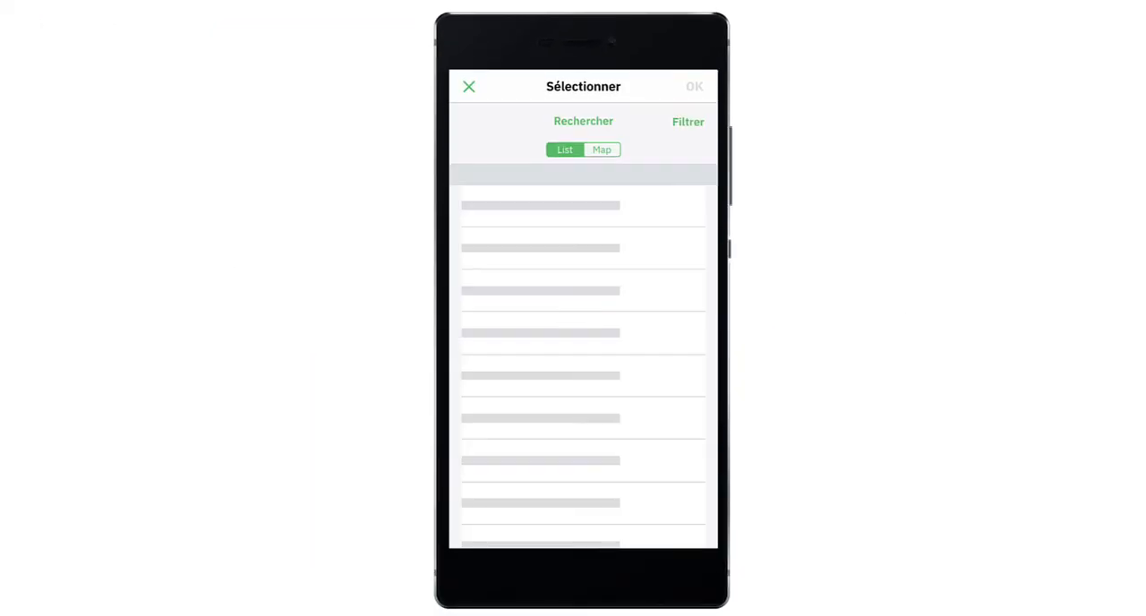
left_click(470, 213)
left_click(690, 88)
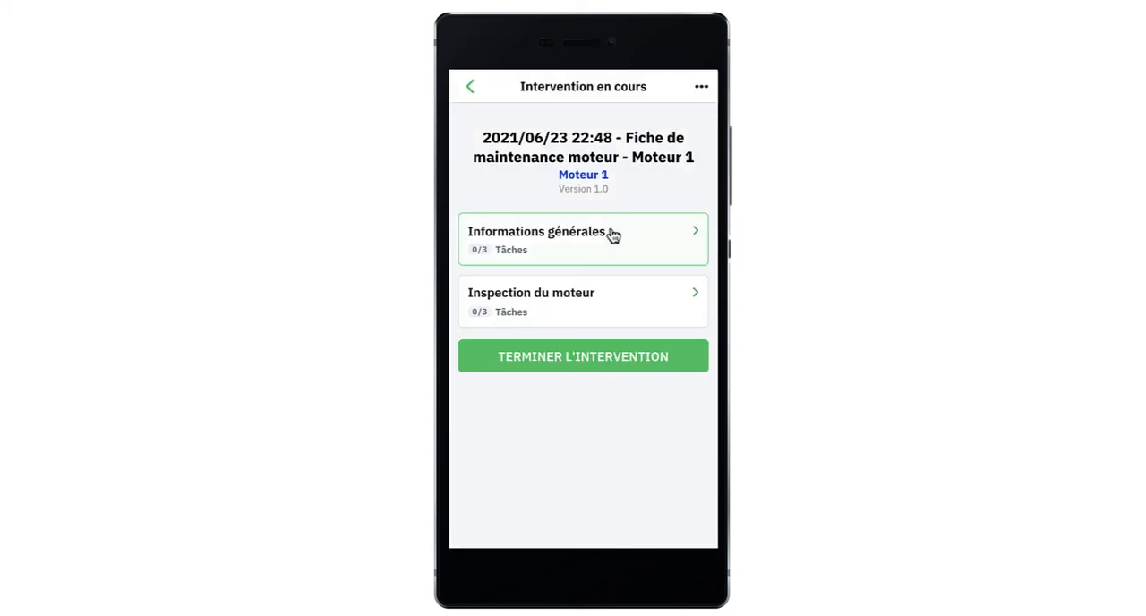
Step: Validate the prefilled tasks of the Informations générales and Inspection du moteur sections in the Moteur 1 intervention
left_click(611, 235)
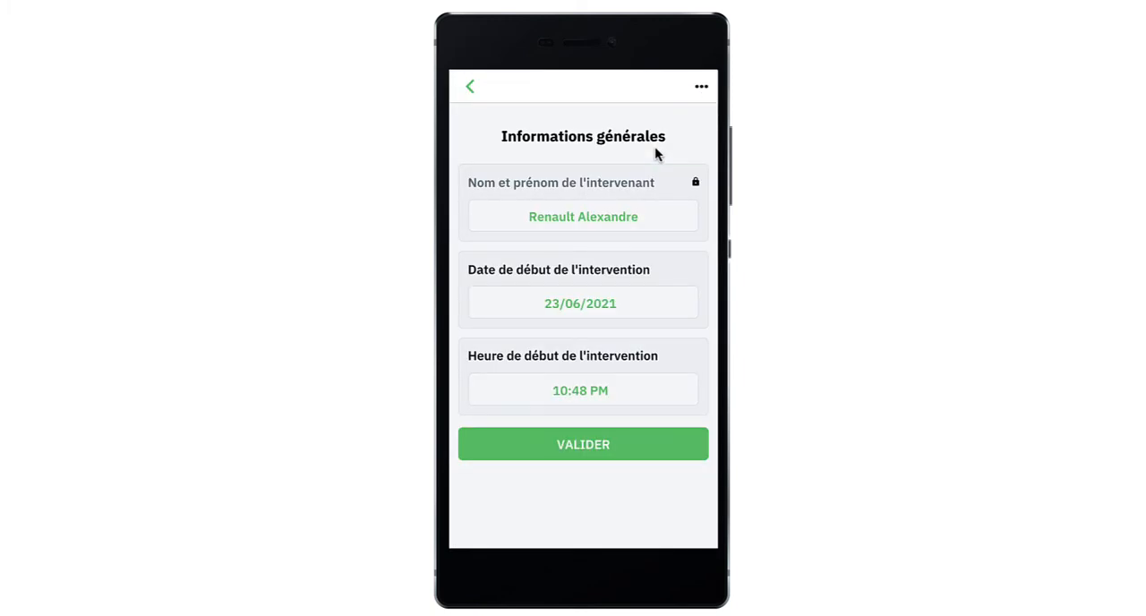
left_click(594, 441)
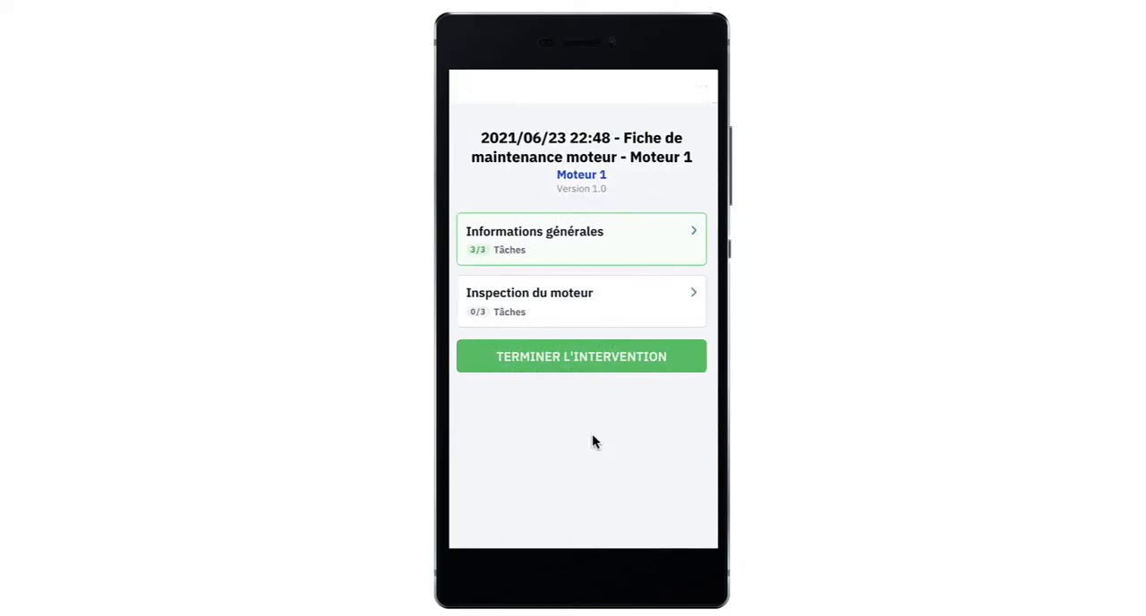
left_click(592, 305)
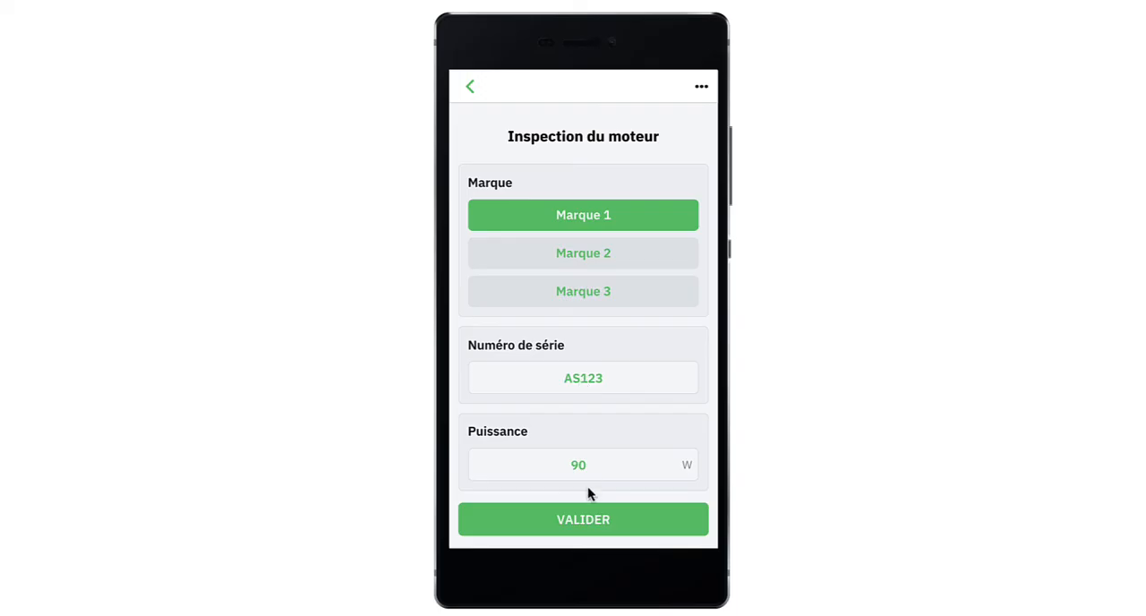
left_click(585, 507)
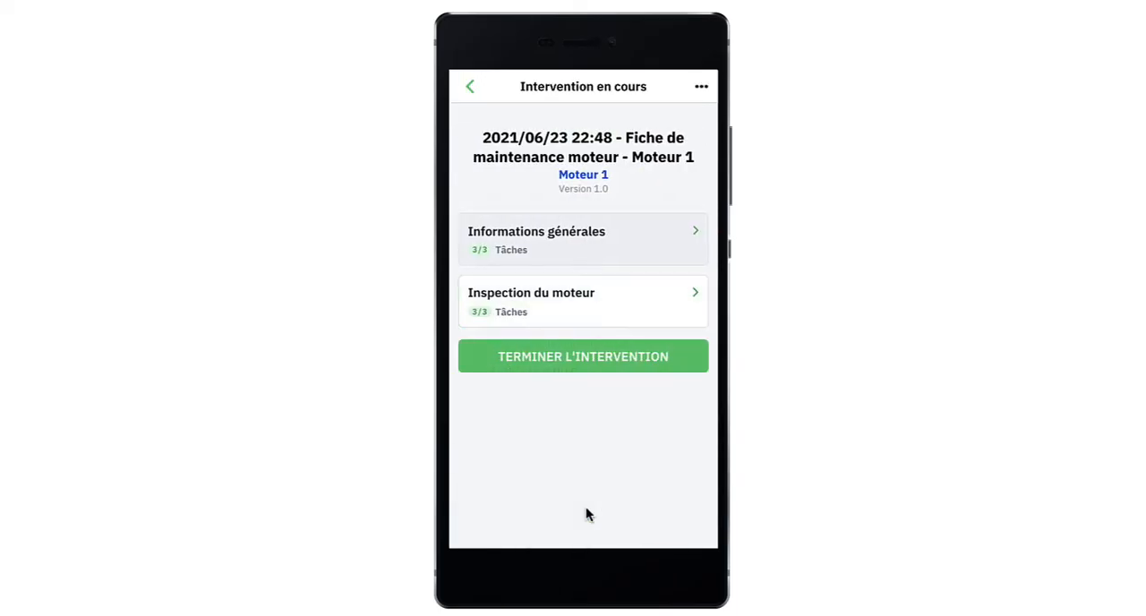